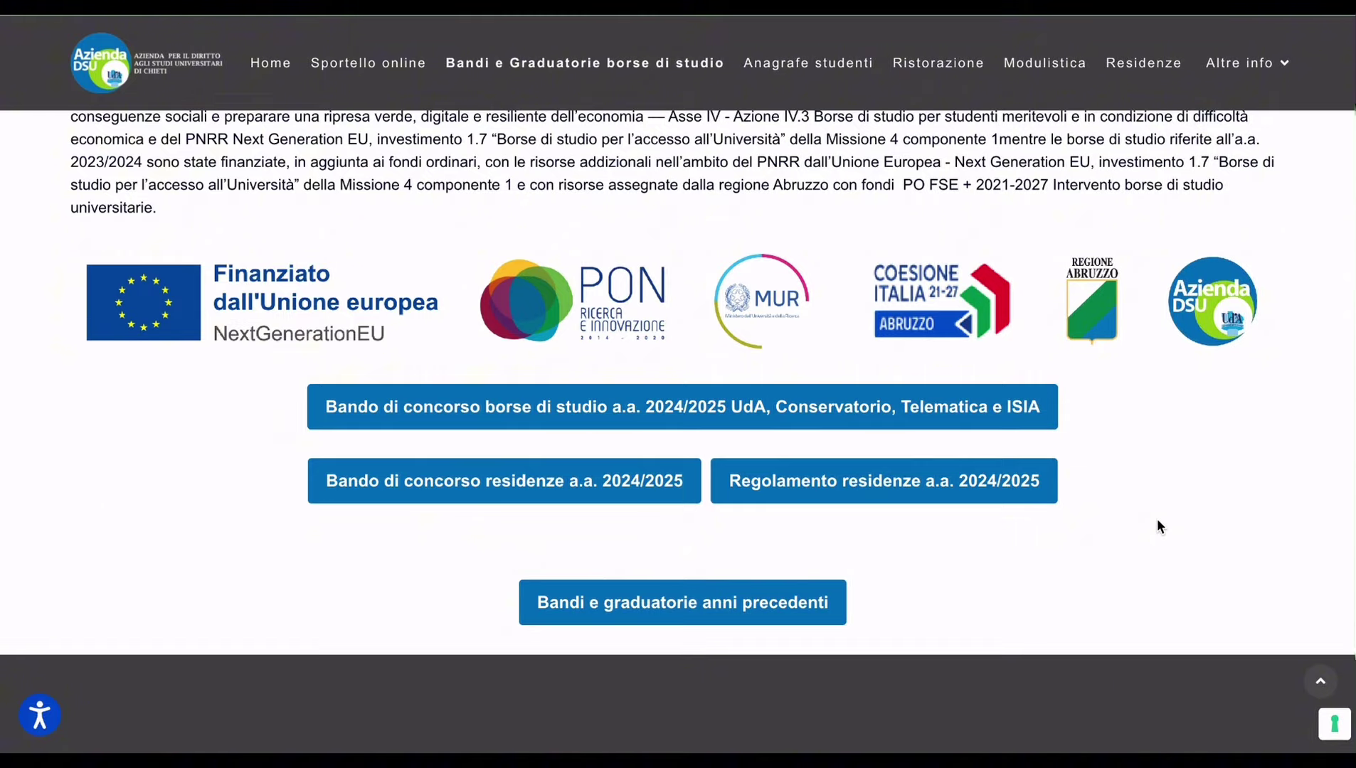
Open the Portale Studenti from the scholarship site and translate the page into English
scroll(1158, 522, up, 4)
scroll(1158, 526, up, 3)
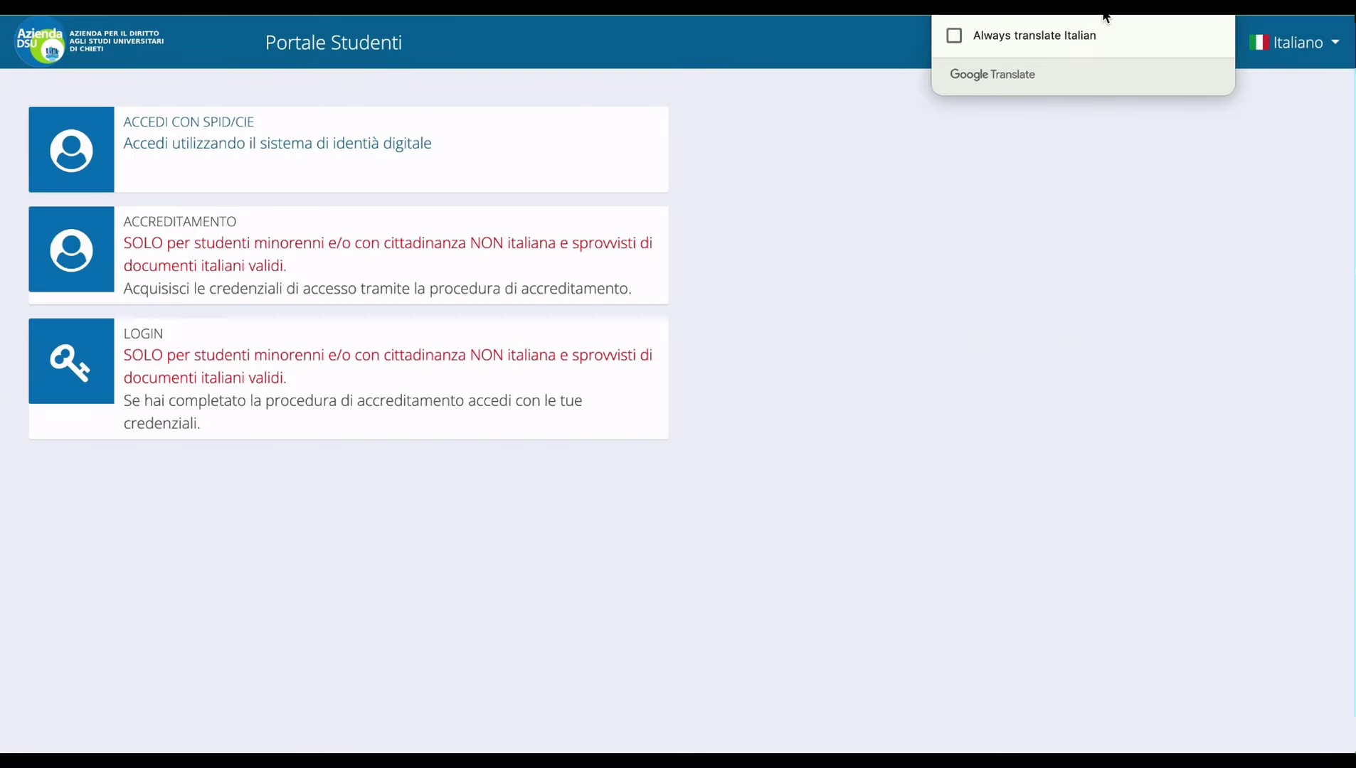
click(1107, 13)
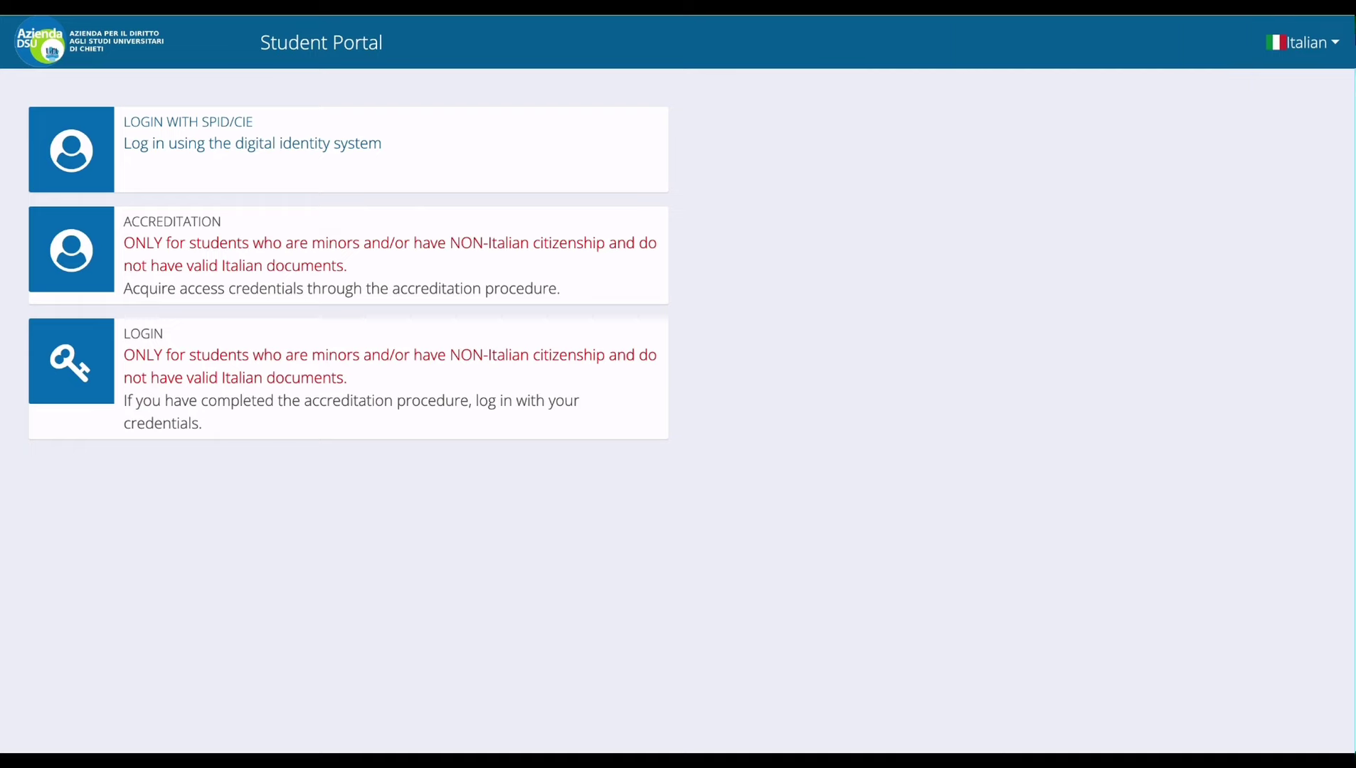
Start the accreditation procedure, declare YES to having read the personal data information, and accept it
click(200, 226)
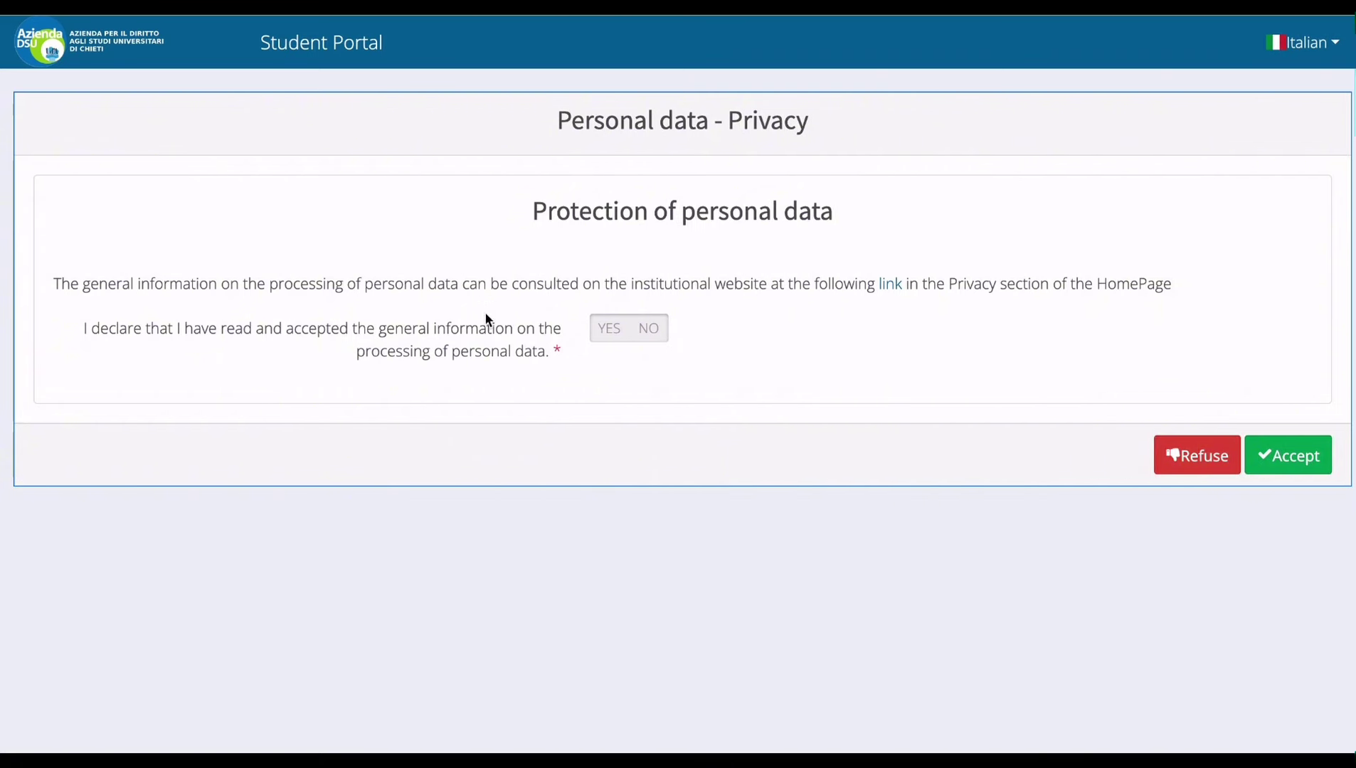
click(624, 334)
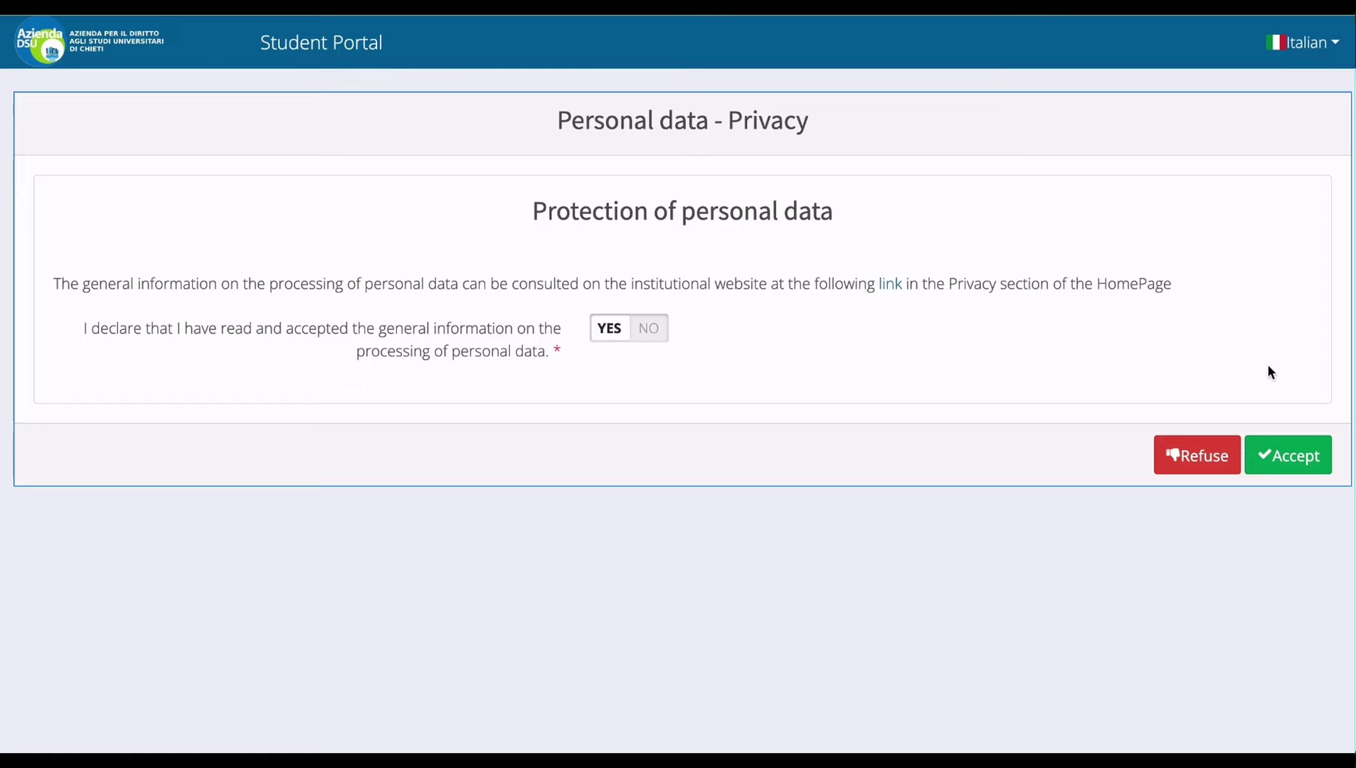
click(1295, 463)
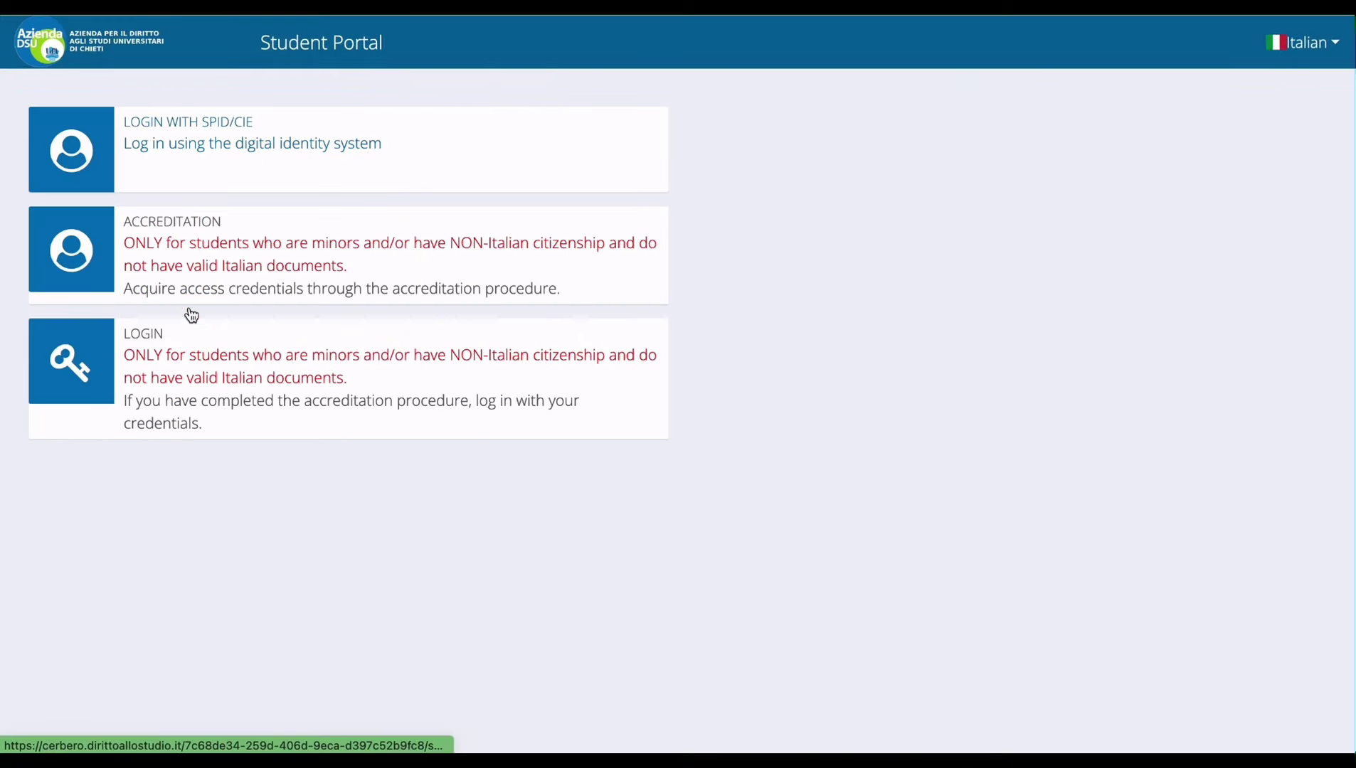
Log in to the student portal with the student's fiscal code and account password
click(156, 342)
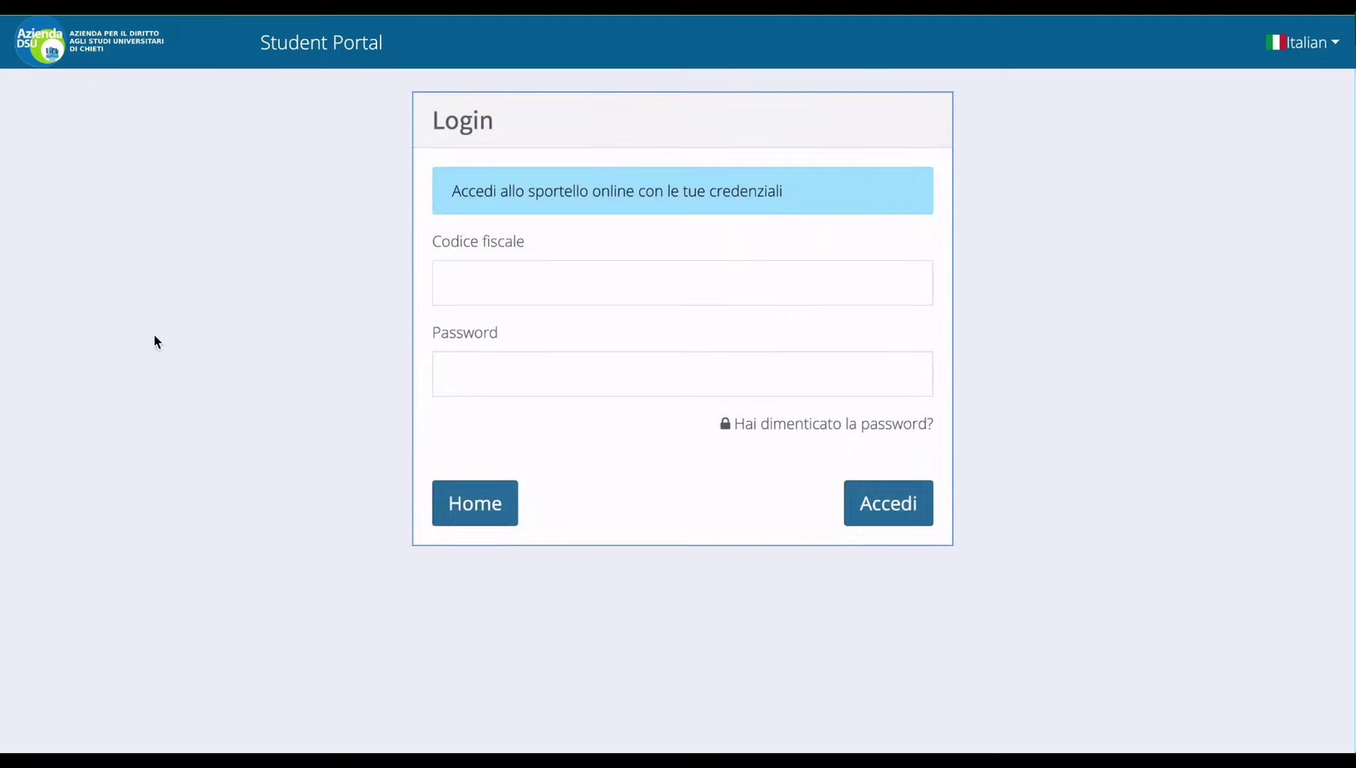
click(1095, 358)
click(918, 506)
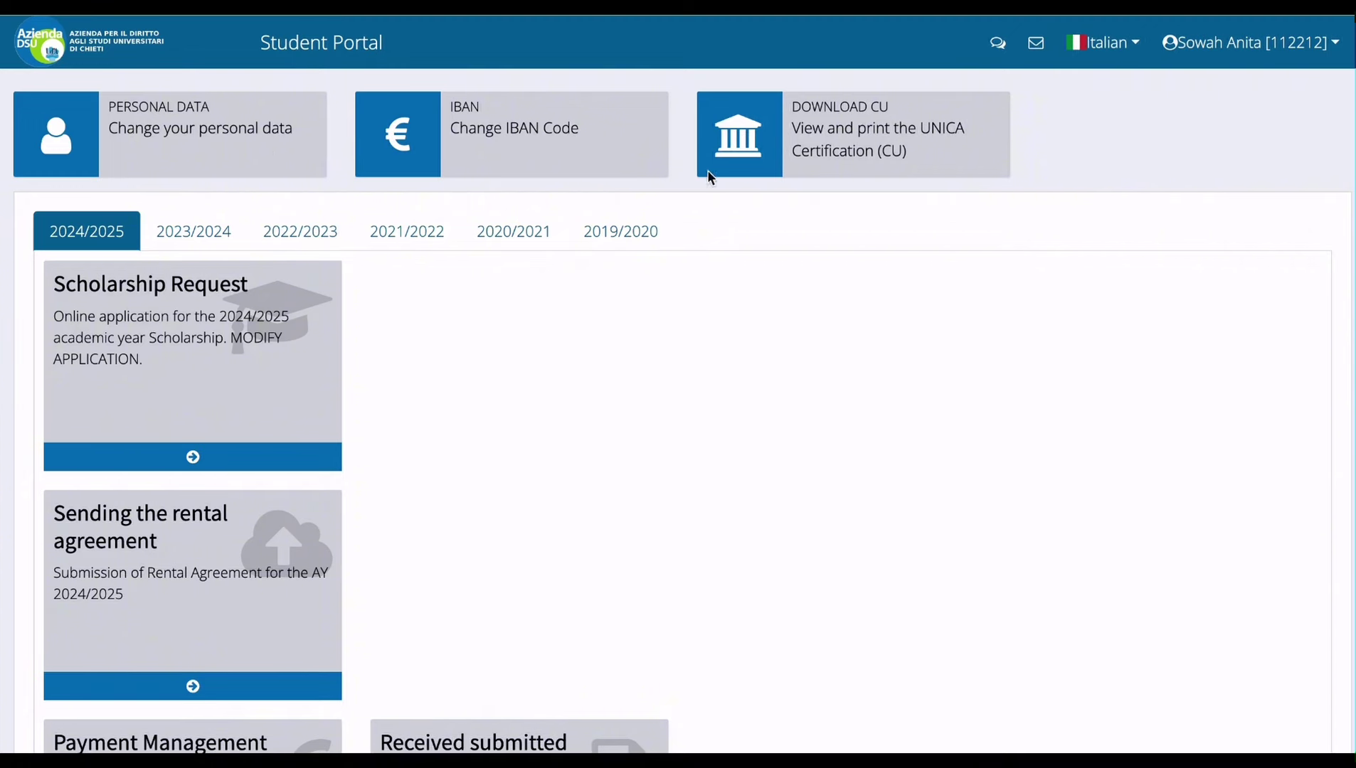
Open the 2024/2025 Scholarship Request application and proceed past its privacy notice
scroll(717, 395, down, 2)
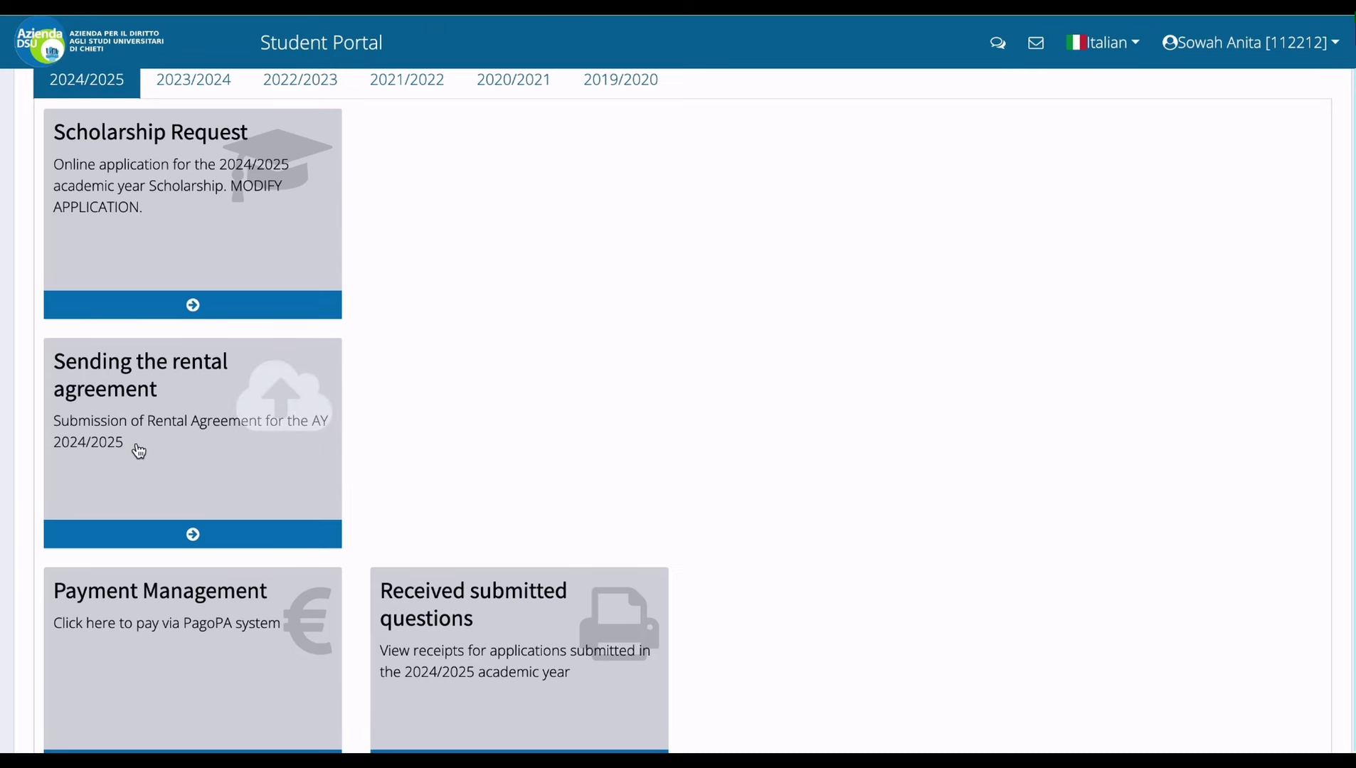
scroll(138, 451, up, 2)
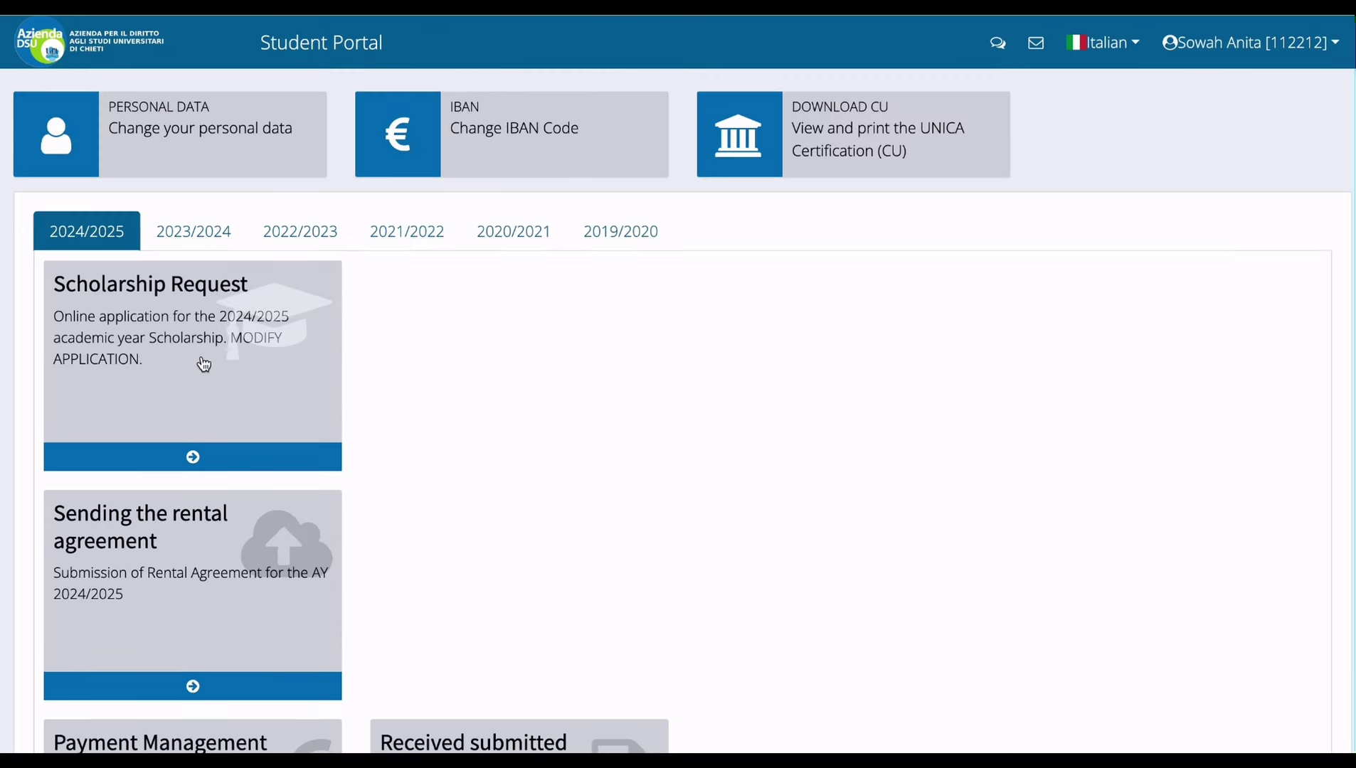
click(191, 376)
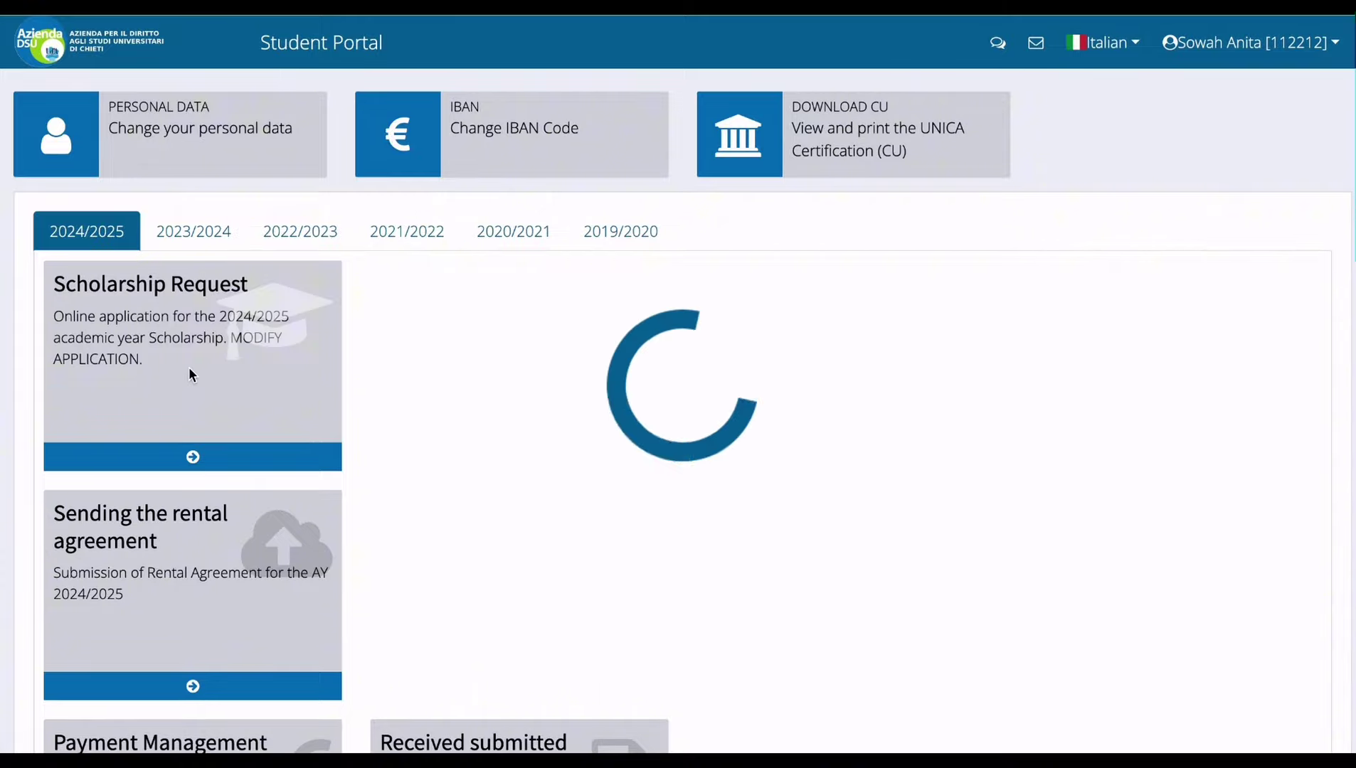
scroll(728, 350, down, 15)
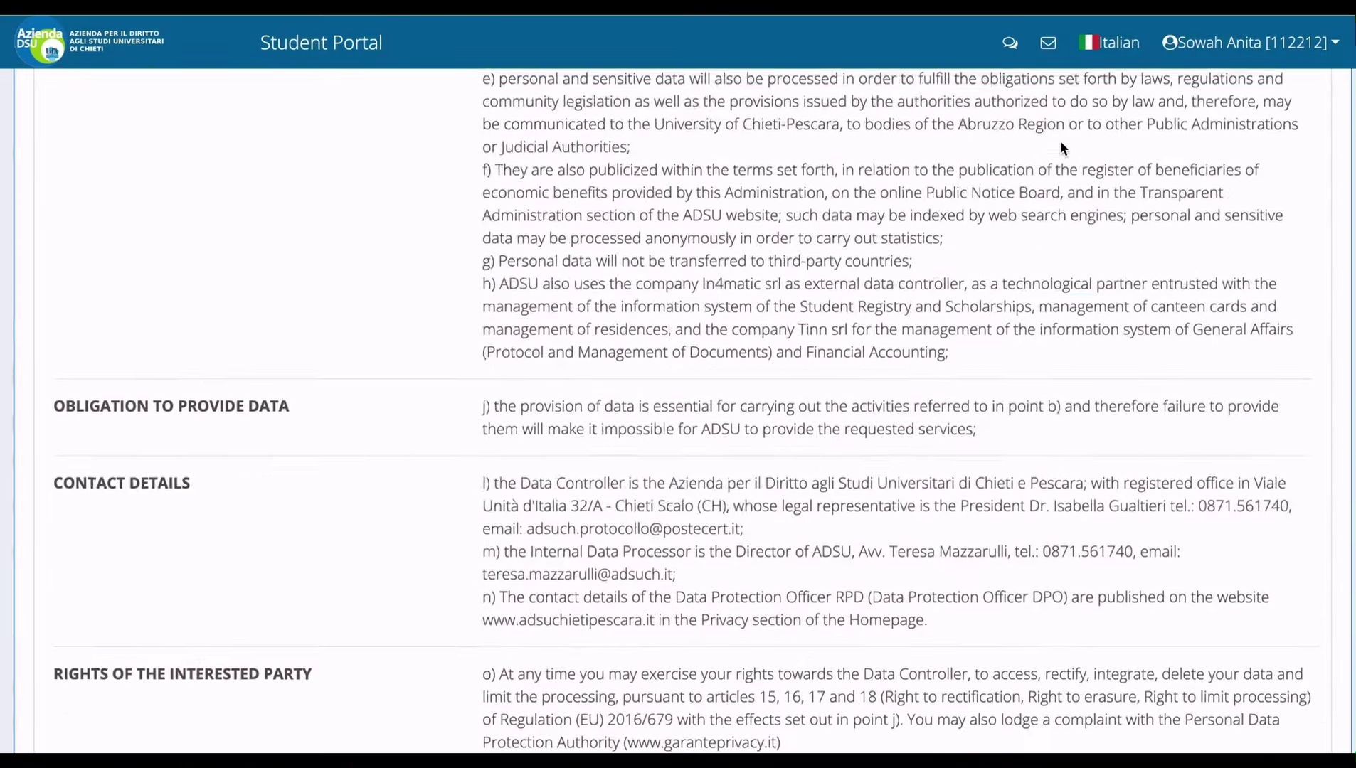
click(1284, 681)
Continue to the payment methods section, answer NO to holding an account with an IBAN code, and save it
click(1230, 452)
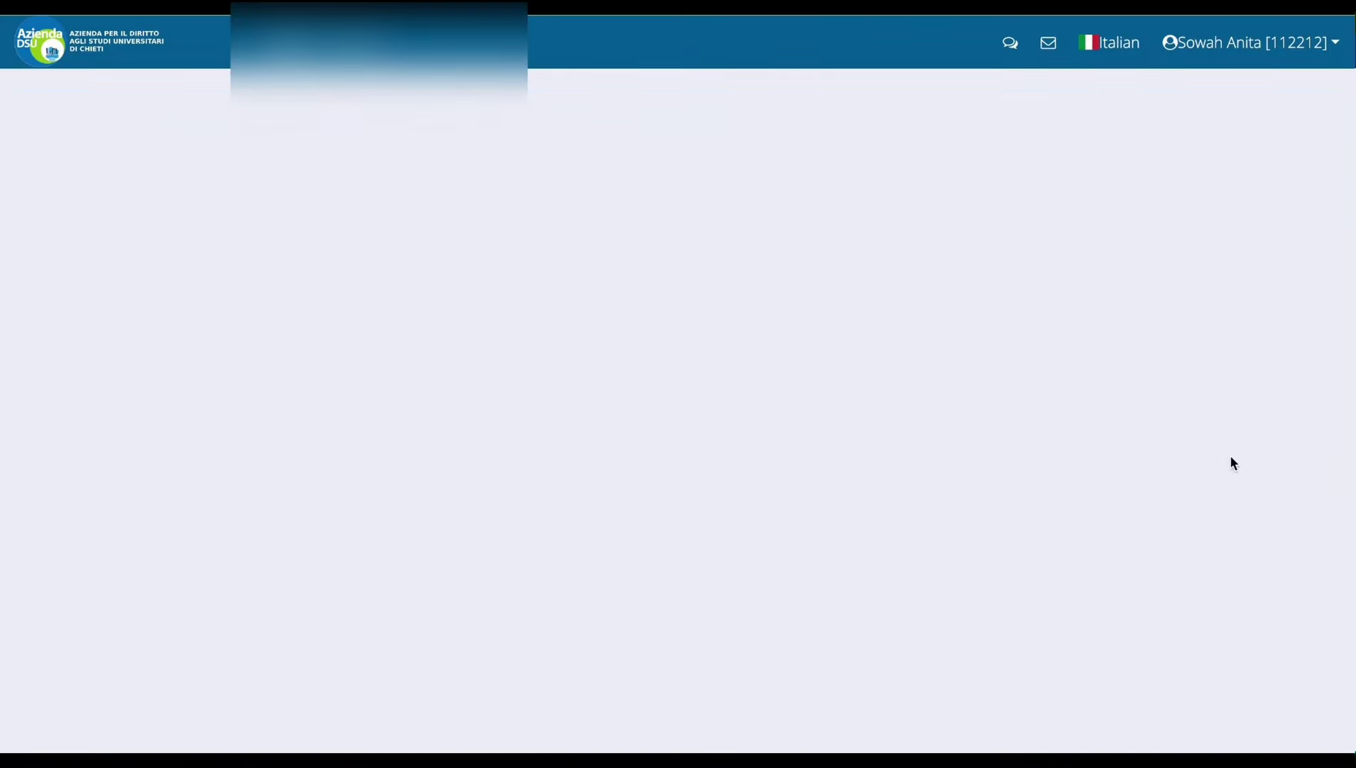
click(649, 289)
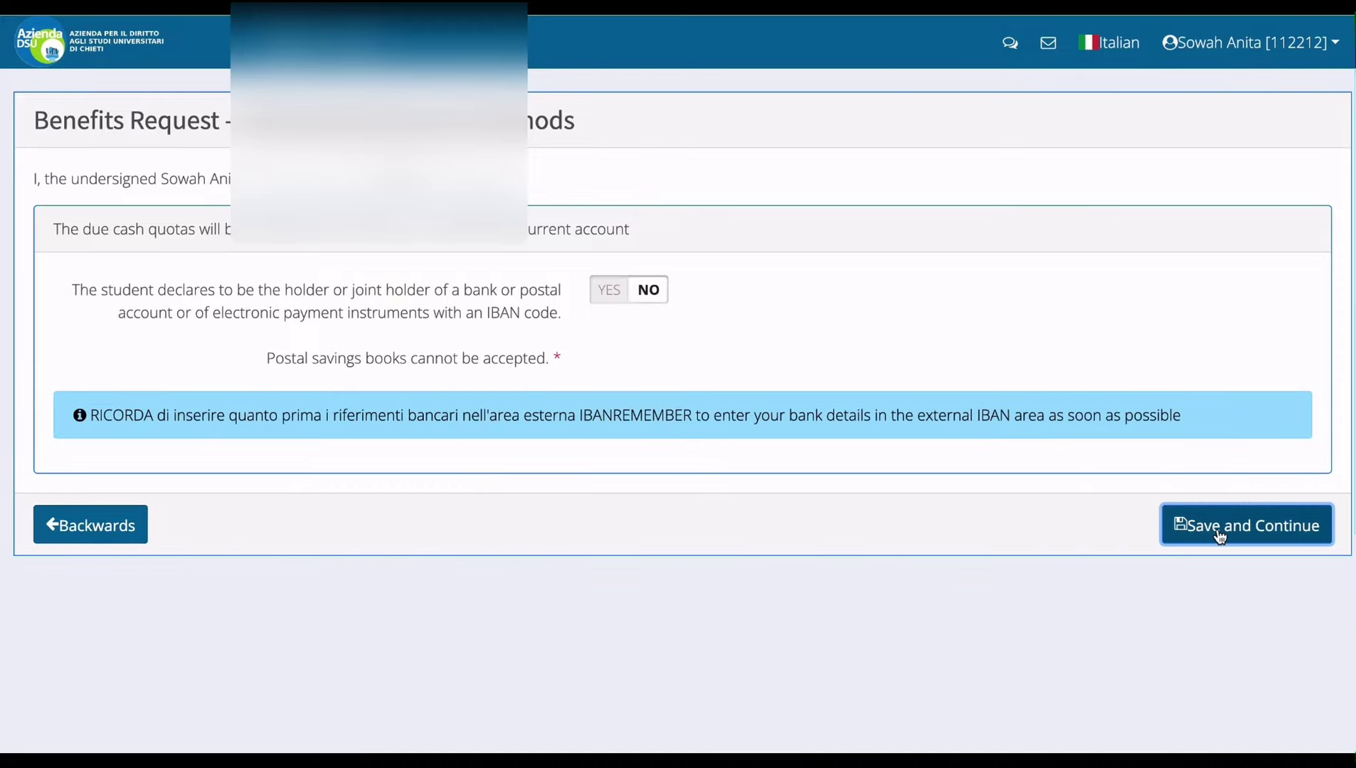
click(1215, 528)
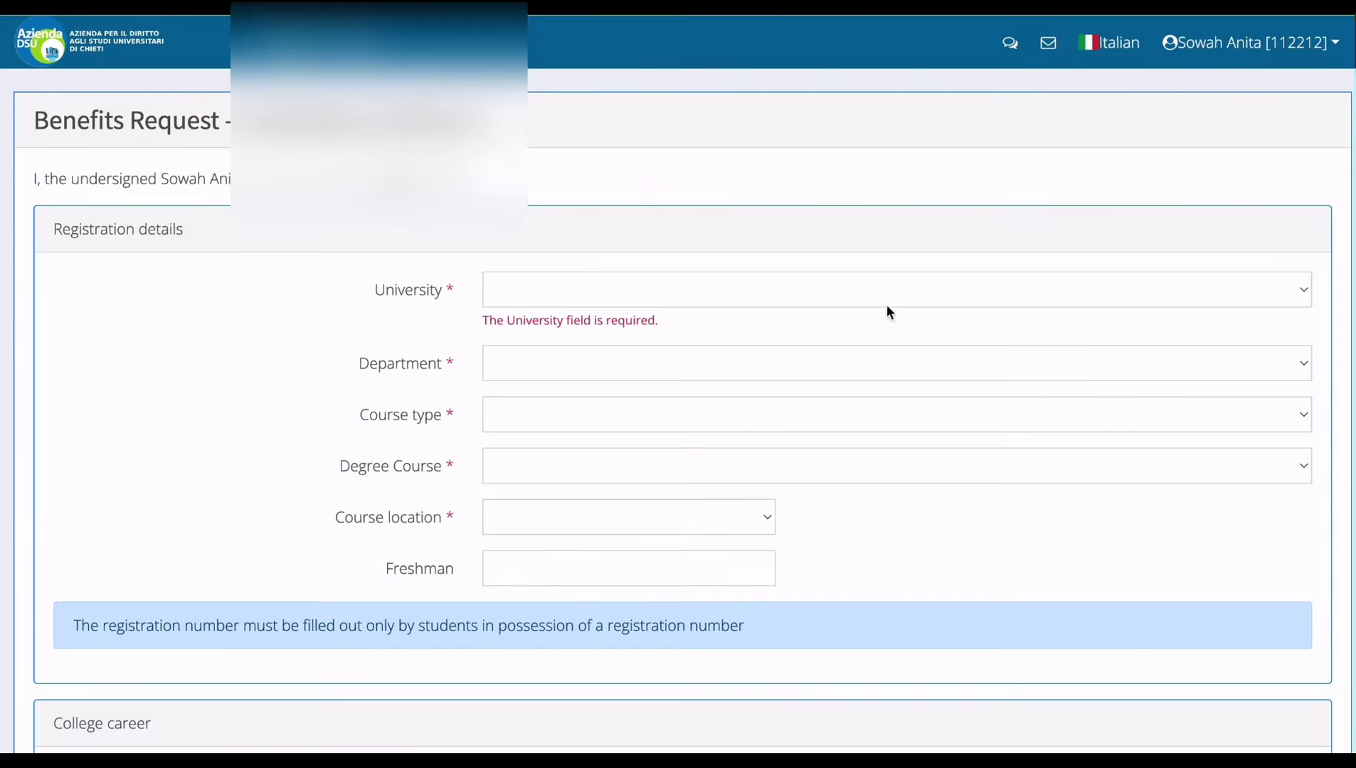
Set the university to University "GD' Annunzio" of Chieti, the department to DIPARTIMENTO DI ECONOMIA and the course type to Laurea Magistrale
click(886, 299)
click(851, 341)
click(832, 342)
click(789, 366)
click(760, 392)
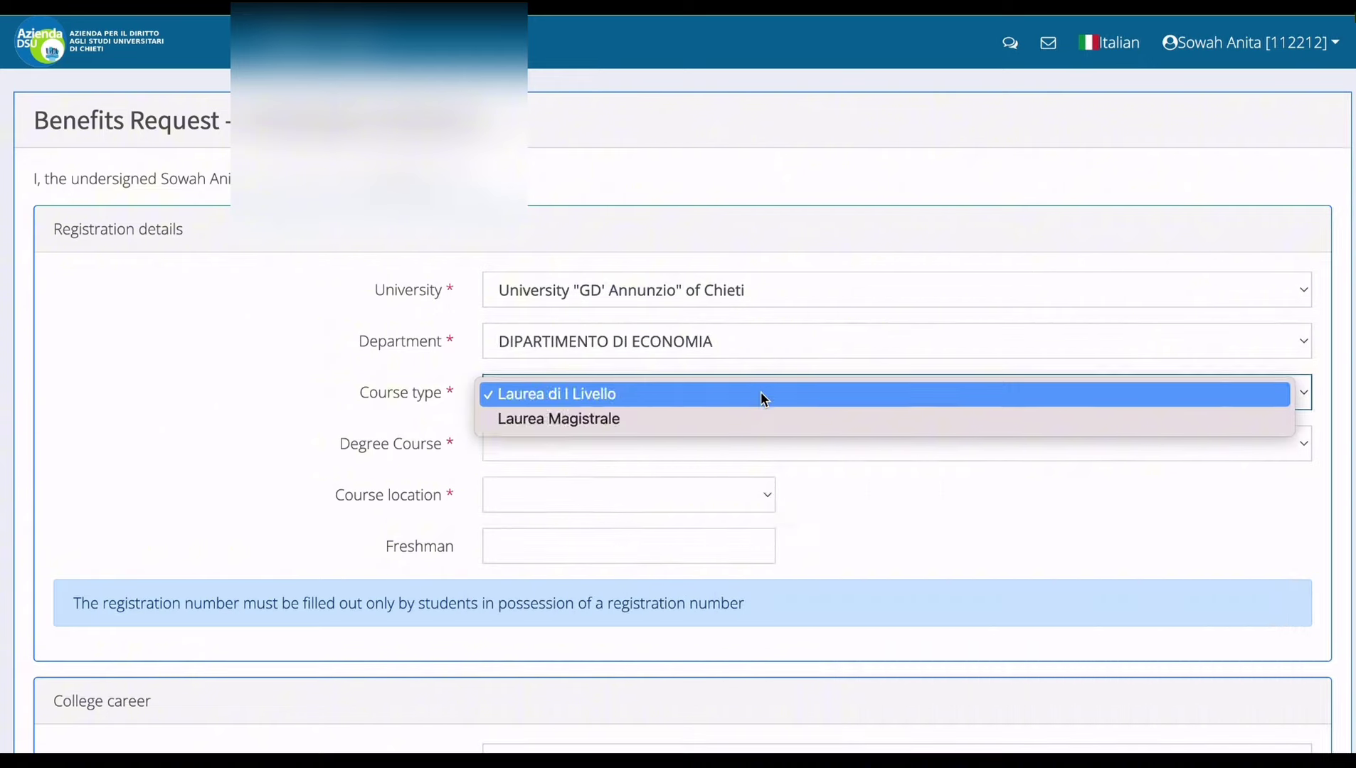
click(740, 417)
Choose the degree course and course location, and fill in the student's registration number
click(721, 444)
click(717, 494)
click(717, 493)
click(701, 515)
click(679, 546)
click(667, 583)
In the College career section, enter Italy as the place of first enrollment and 2024 as the academic year
scroll(668, 583, down, 6)
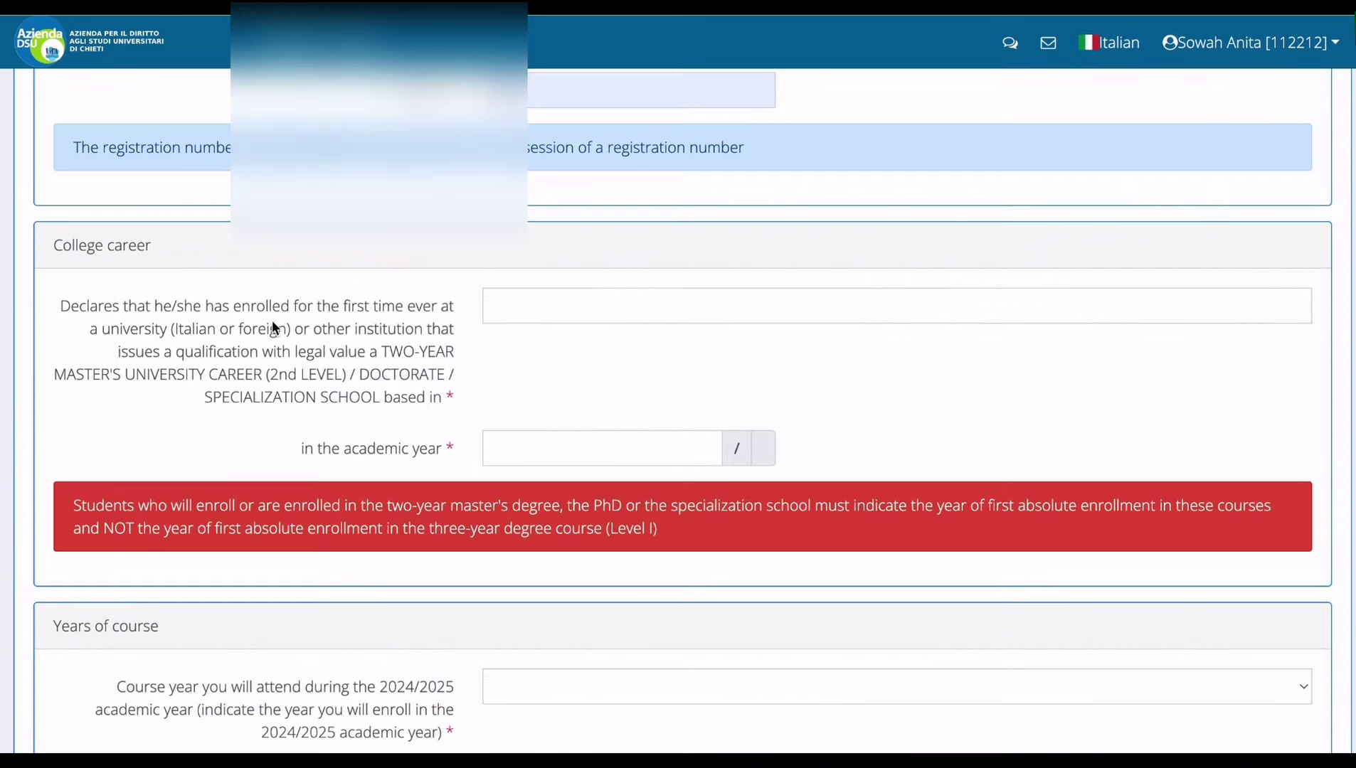
click(562, 308)
text(Italy)
click(567, 455)
text(2024)
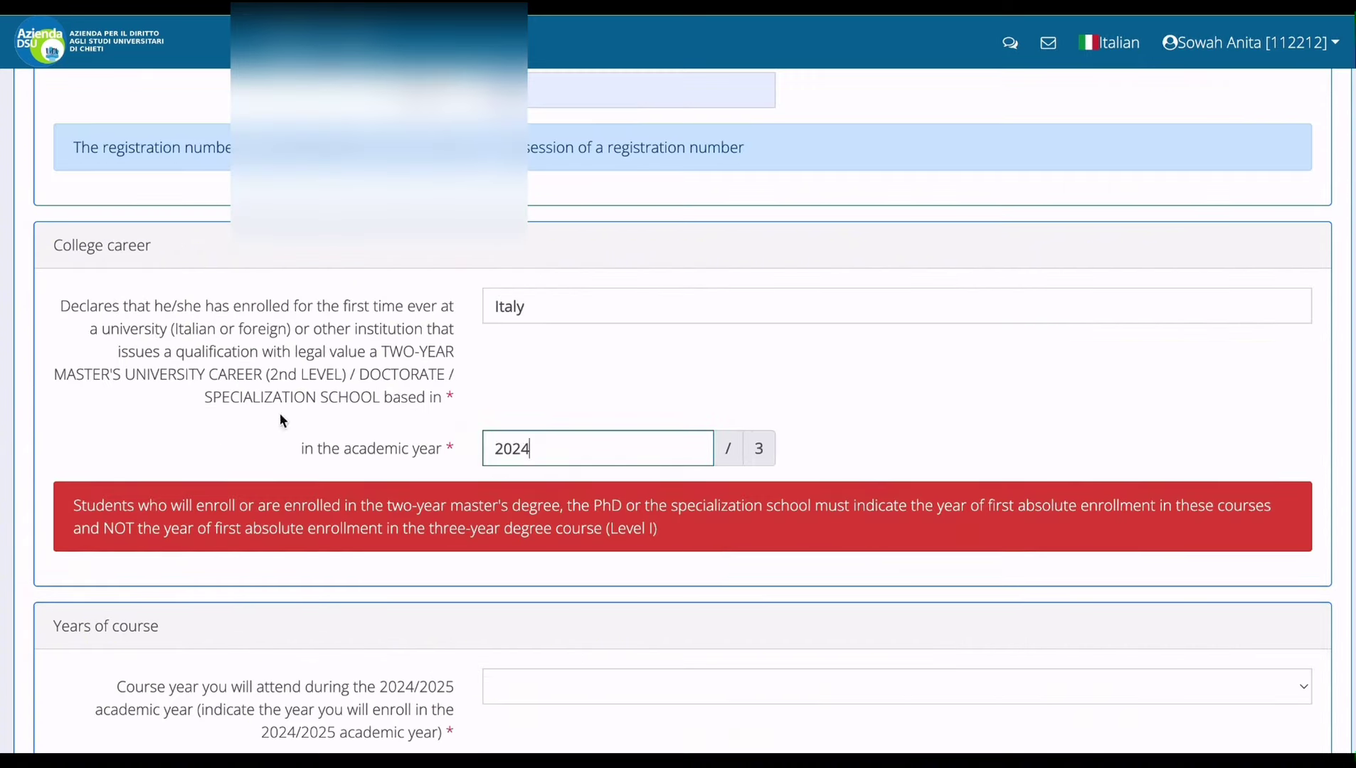
Check the original Italian wording of the College career declaration and return to the English translation
click(387, 317)
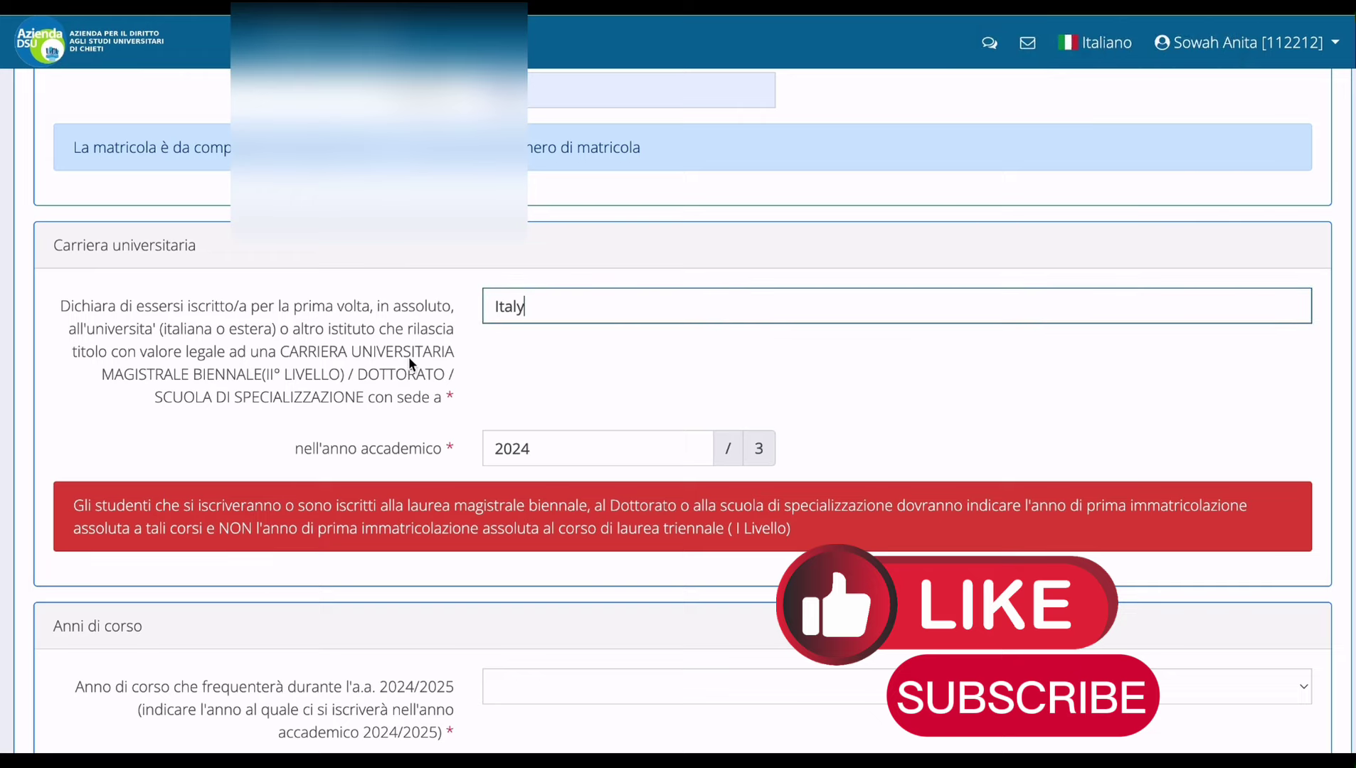
click(1071, 22)
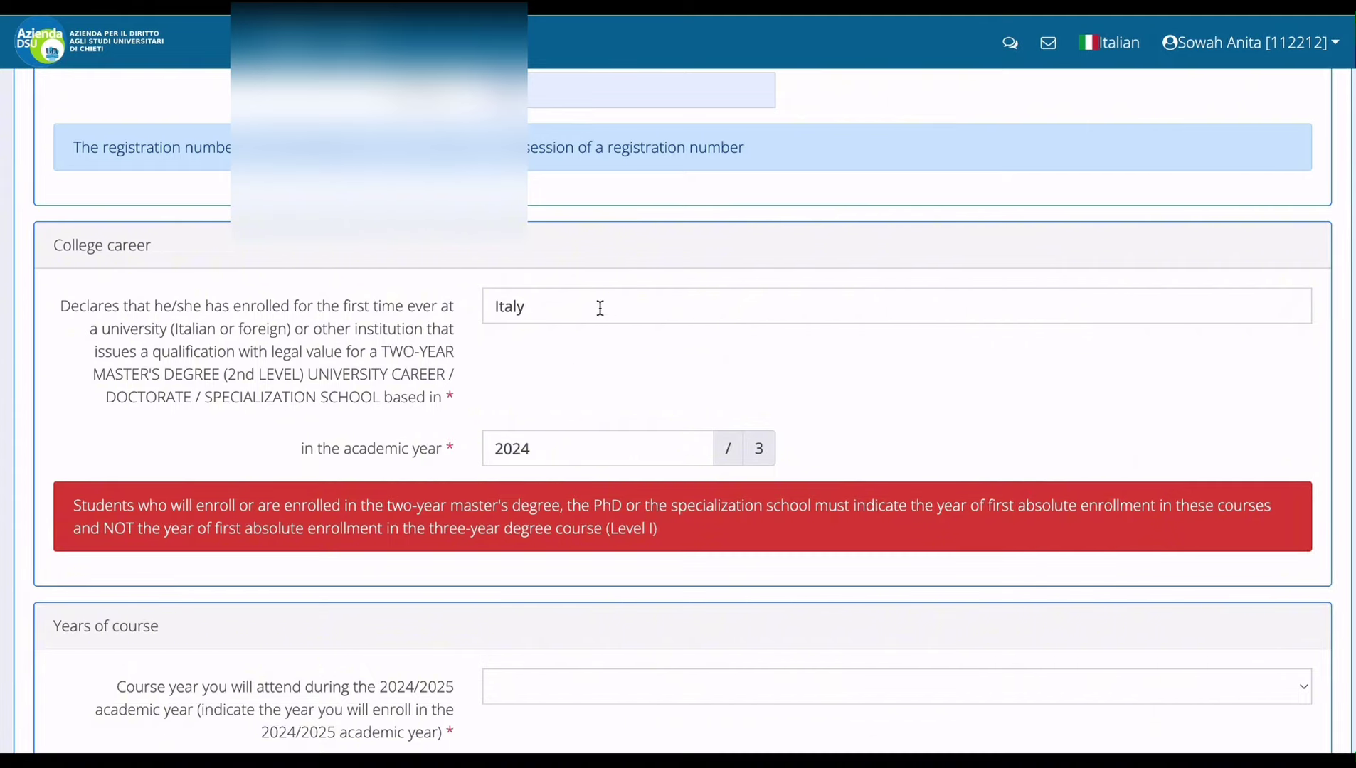
Set the course year to 1st year in the academic year 2024/2025 and the registration type to In progress
scroll(796, 560, down, 3)
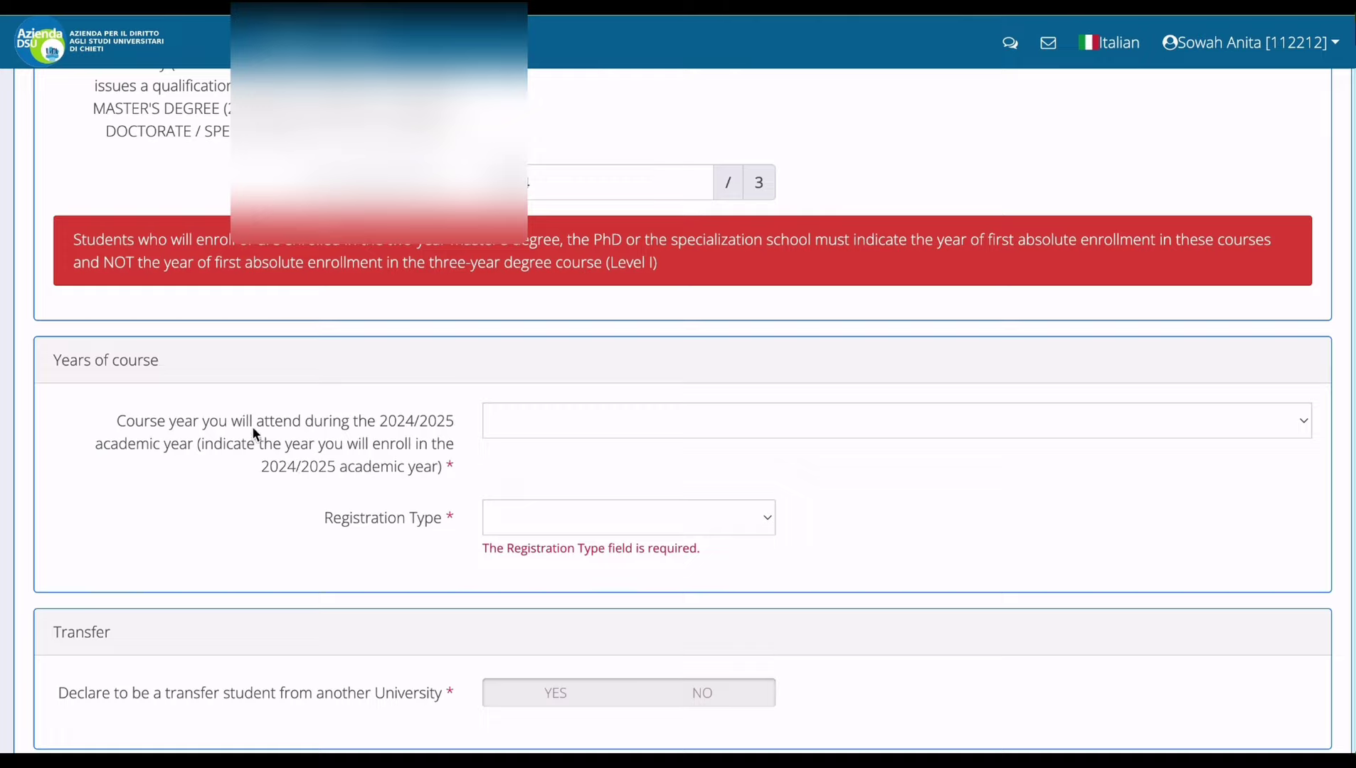
click(554, 420)
click(554, 420)
click(533, 521)
click(533, 542)
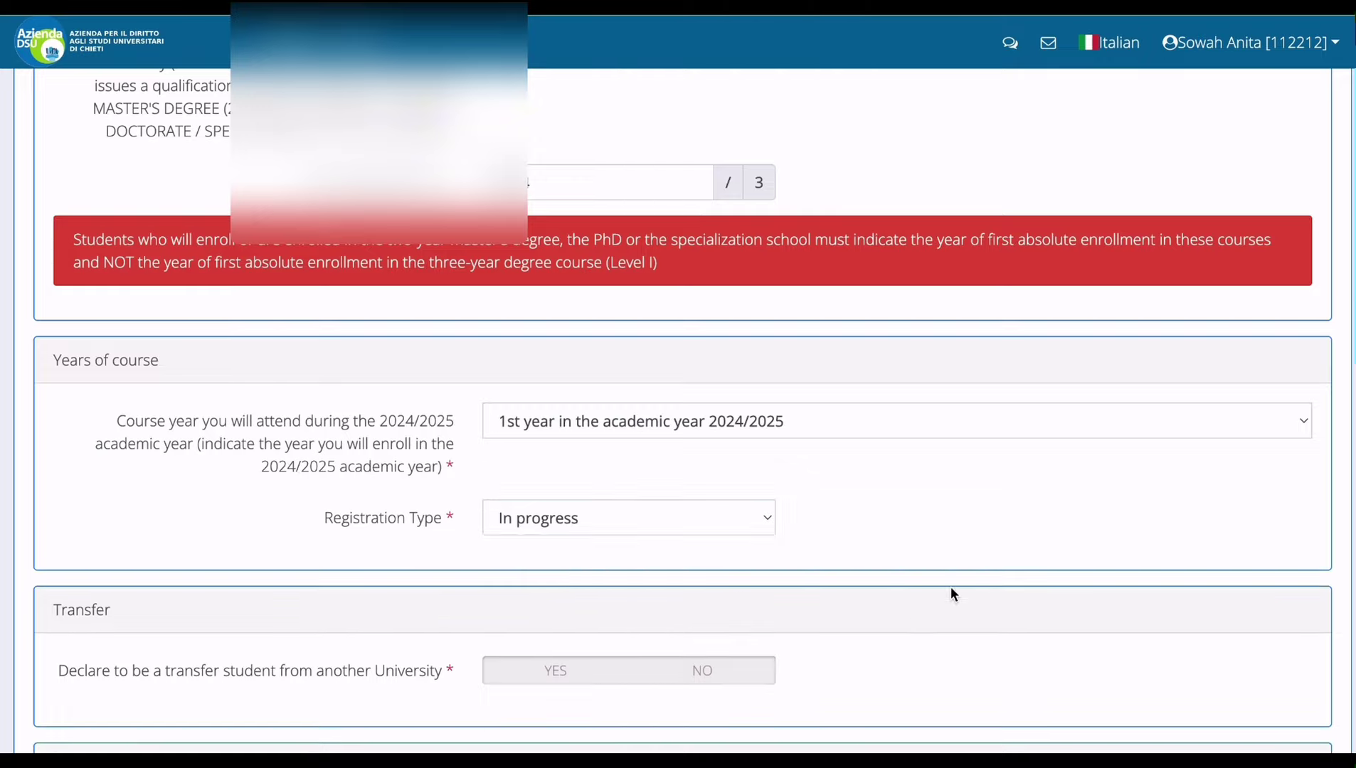
Answer NO to transferring from another university and to transferring from another "GD'Annunzio" degree course
scroll(862, 546, down, 2)
click(702, 481)
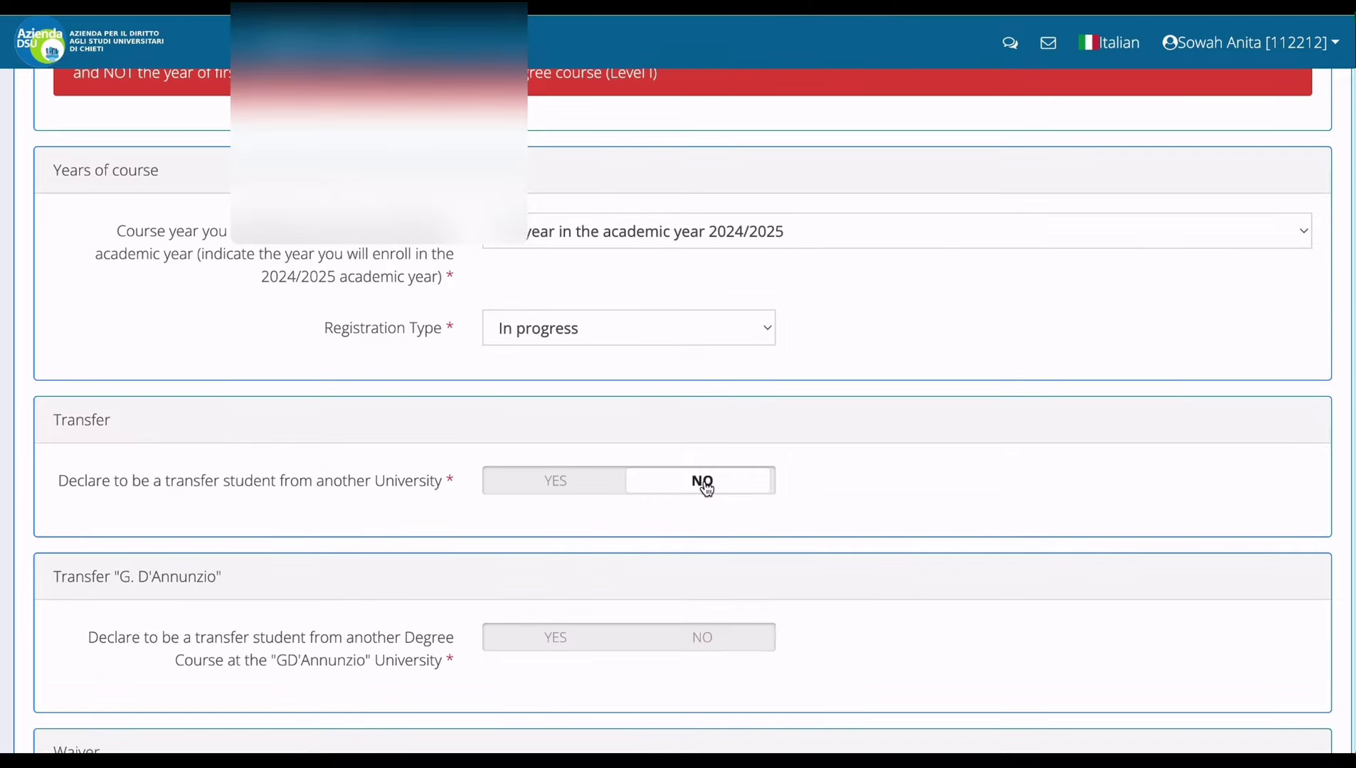
click(695, 640)
Answer NO to previous withdrawal from studies, rejoining after an interruption, and possessing another degree of the same level
scroll(965, 685, down, 5)
scroll(964, 685, down, 2)
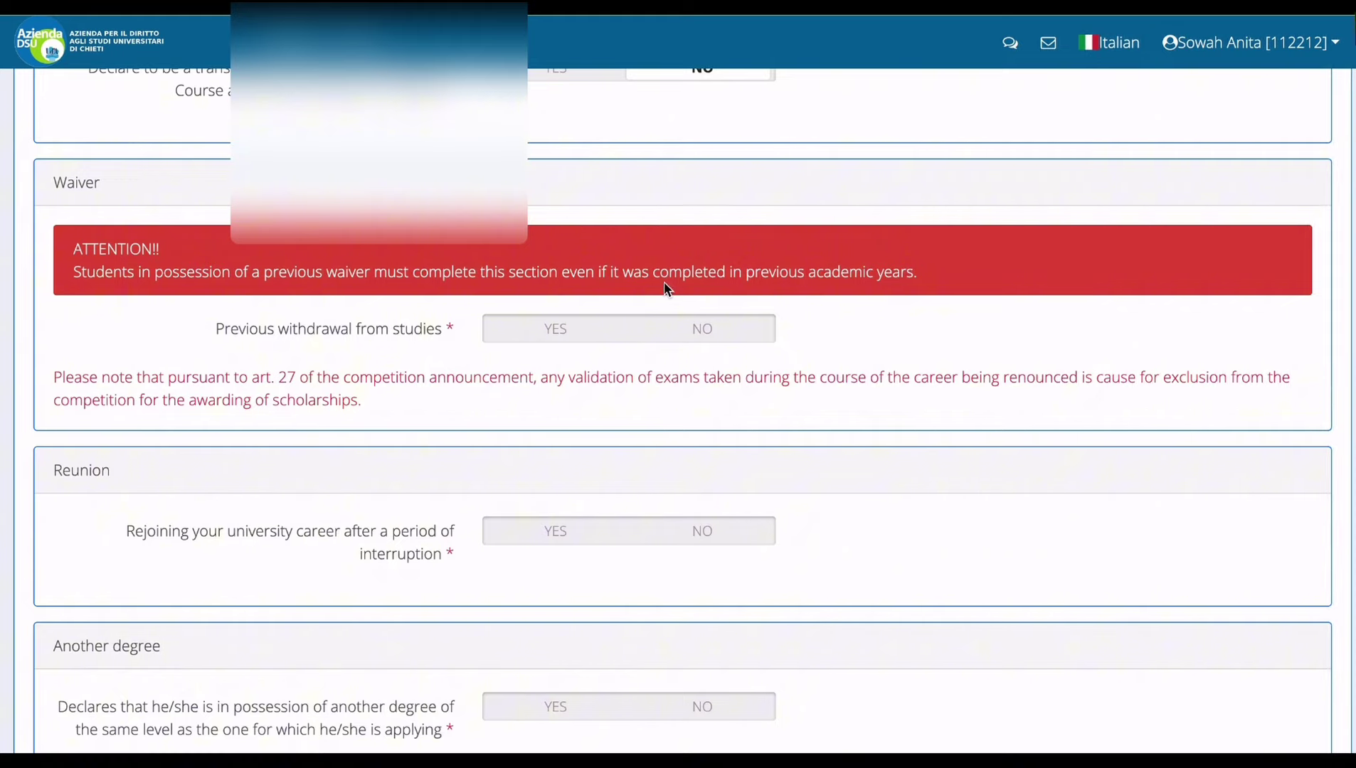
click(708, 331)
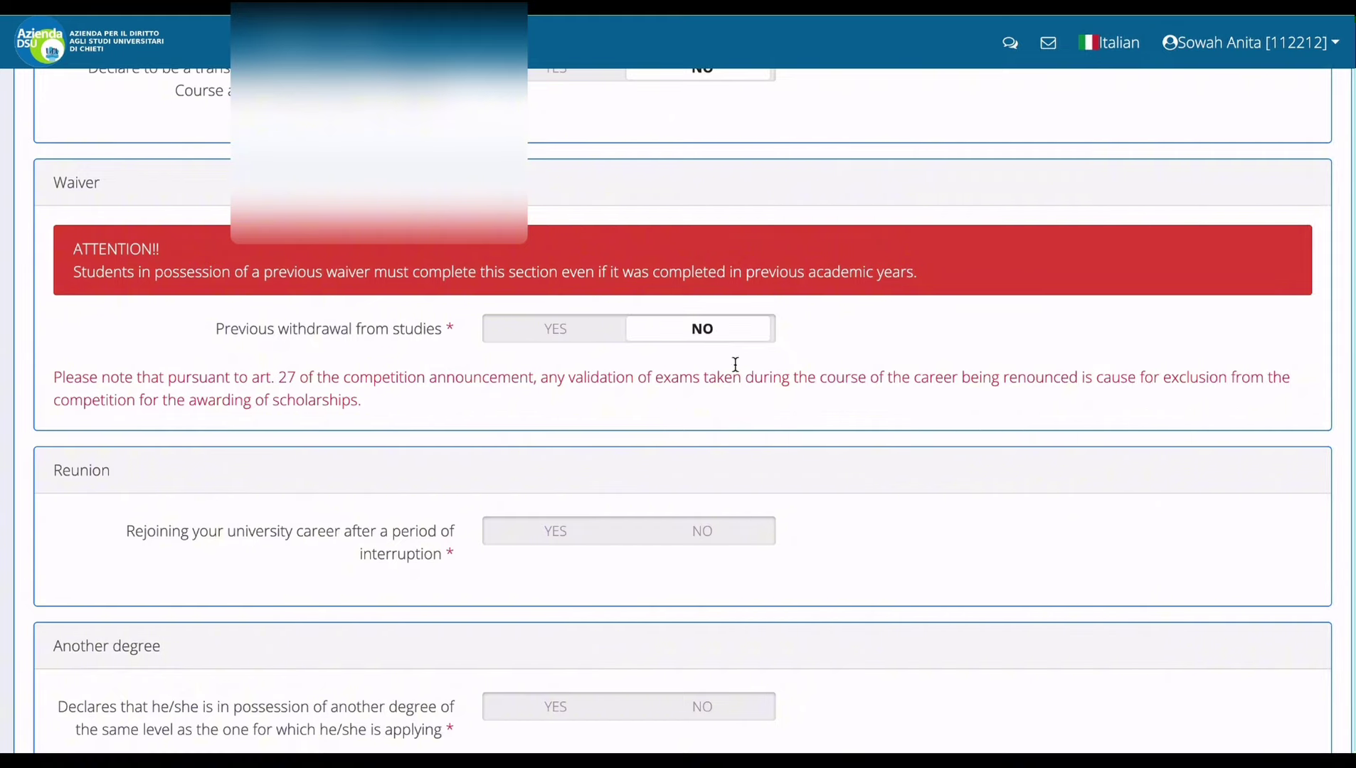
click(702, 531)
scroll(1077, 612, down, 3)
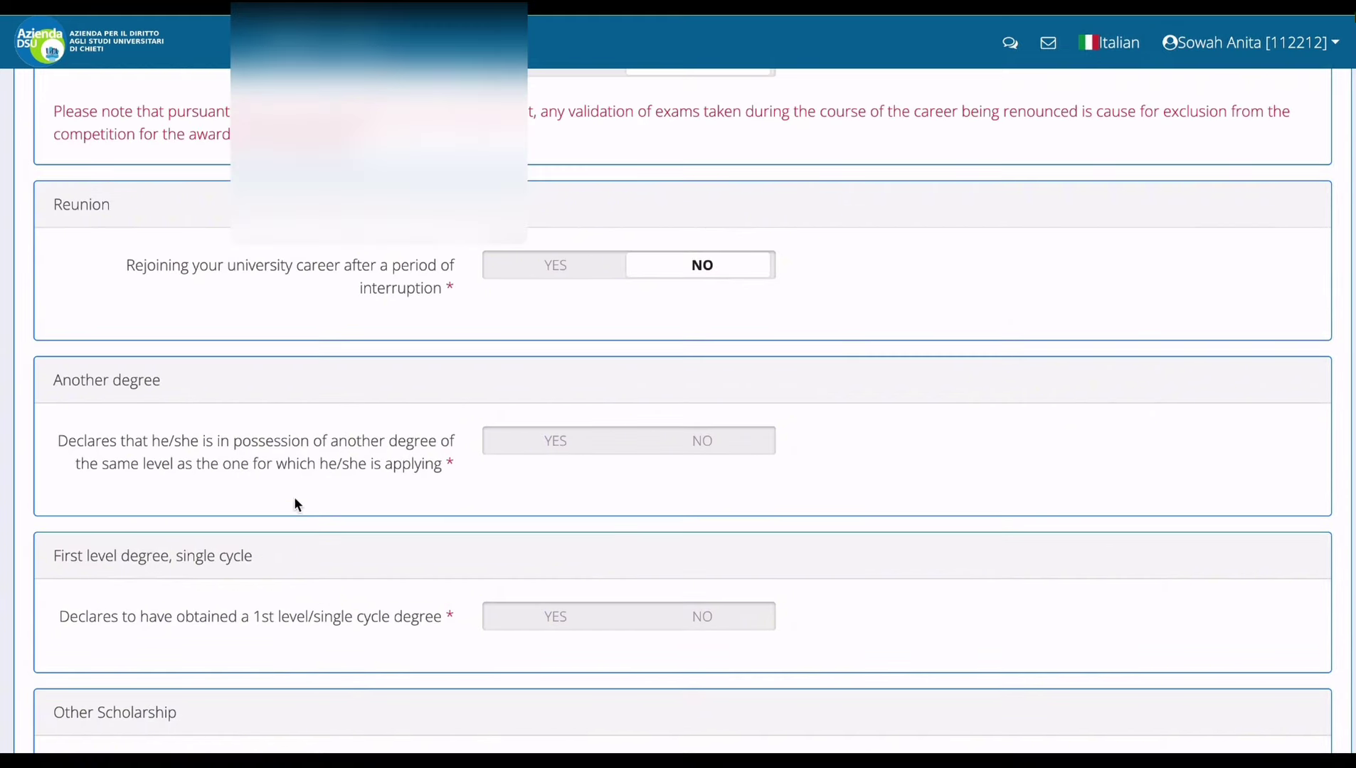
click(702, 441)
Declare YES to a 1st level degree obtained at Accra Technical university, with 14/11/2018 as the date of achievement
click(556, 616)
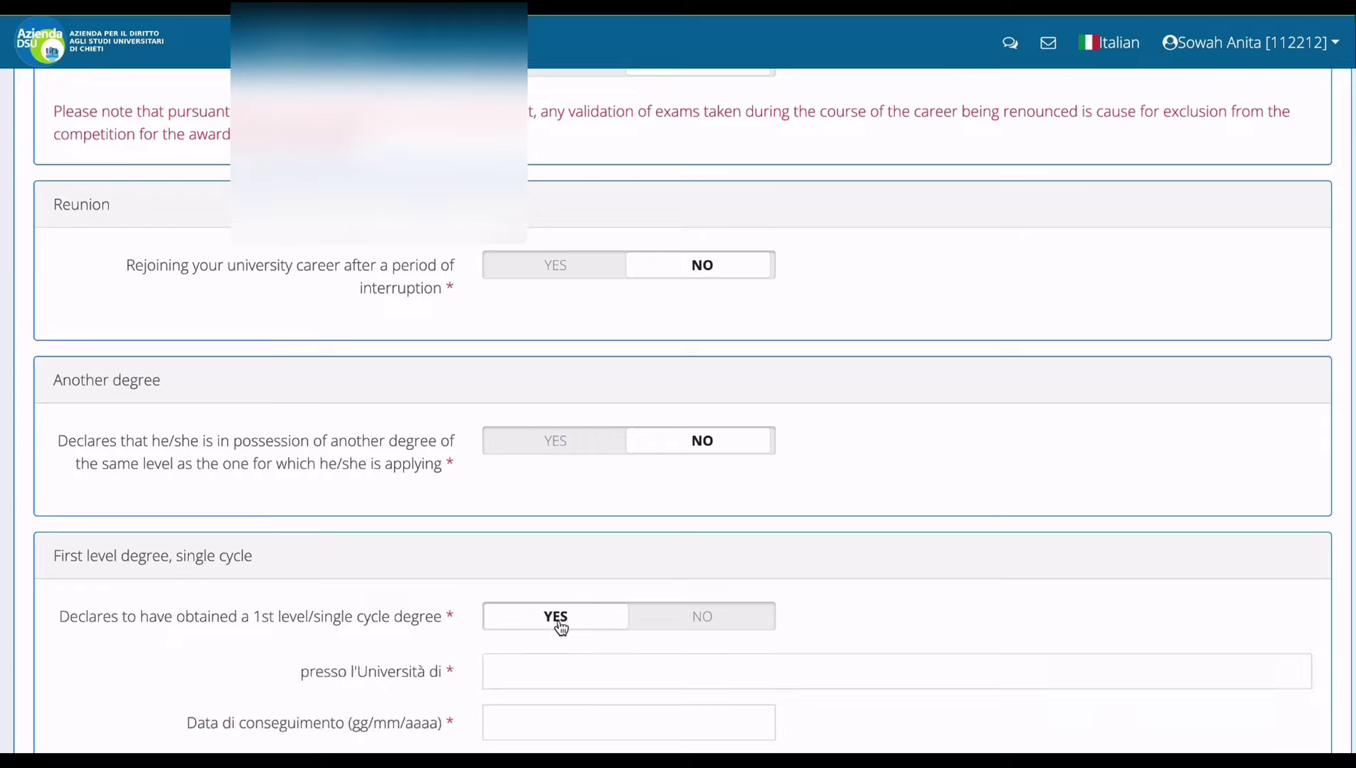
click(560, 674)
text(Accra Technical university)
scroll(1120, 612, down, 3)
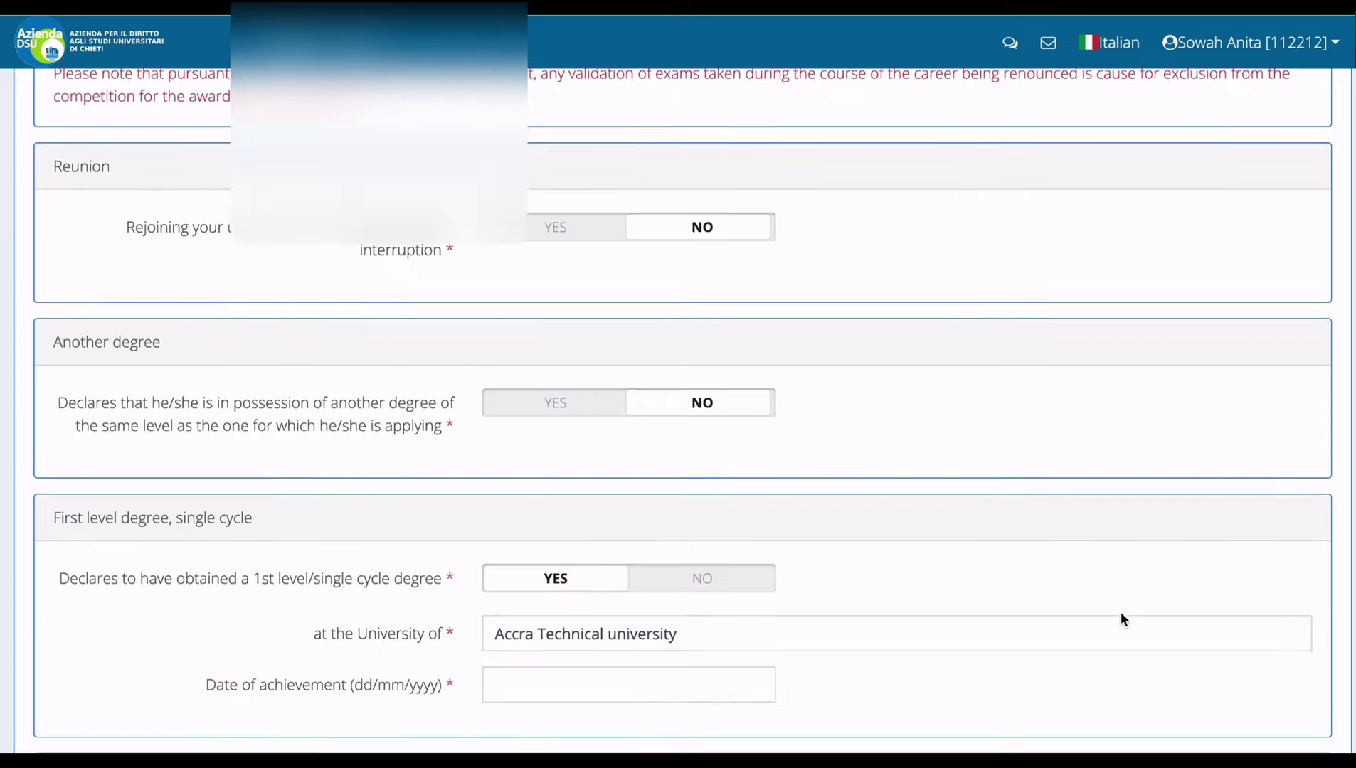
click(654, 533)
text(14/11/2018)
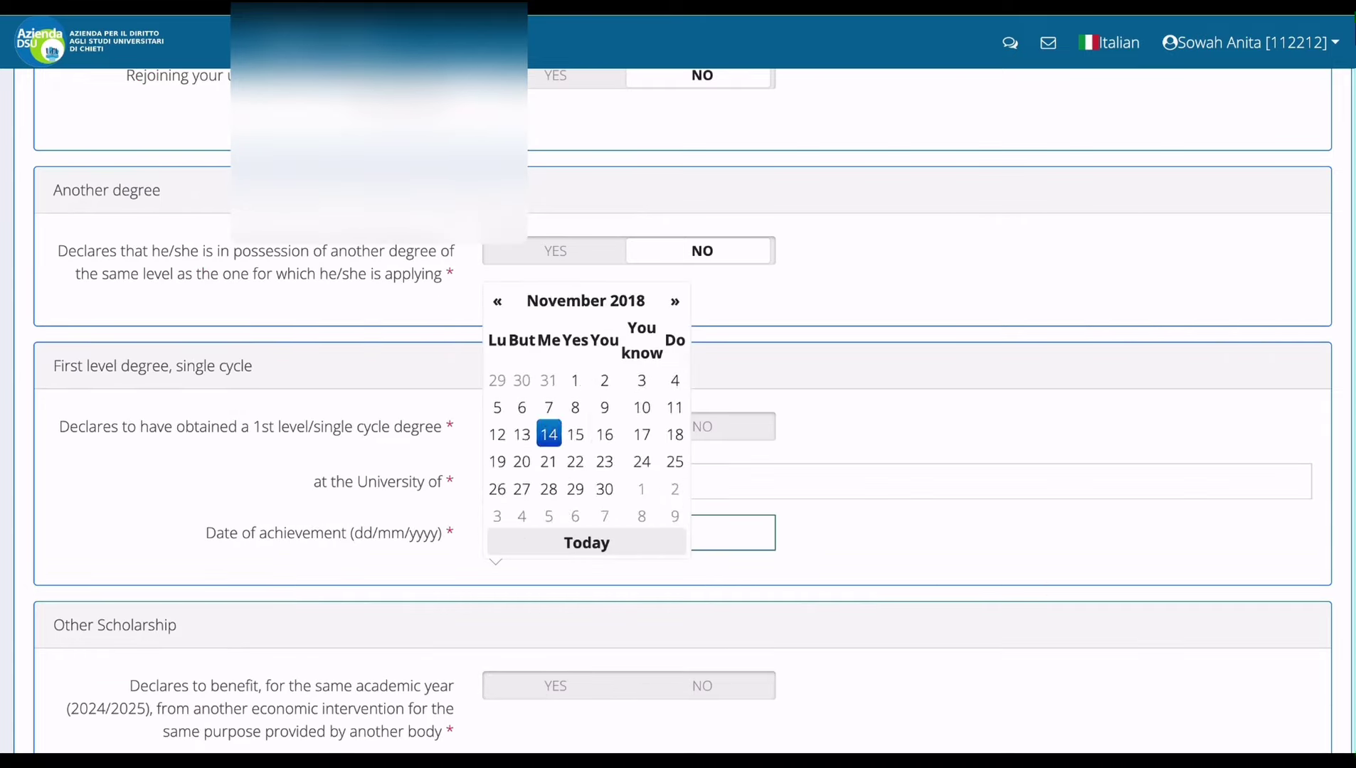
click(880, 614)
Answer NO to benefiting from another economic intervention for 2024/2025, and save the registration section
scroll(880, 614, down, 3)
click(715, 467)
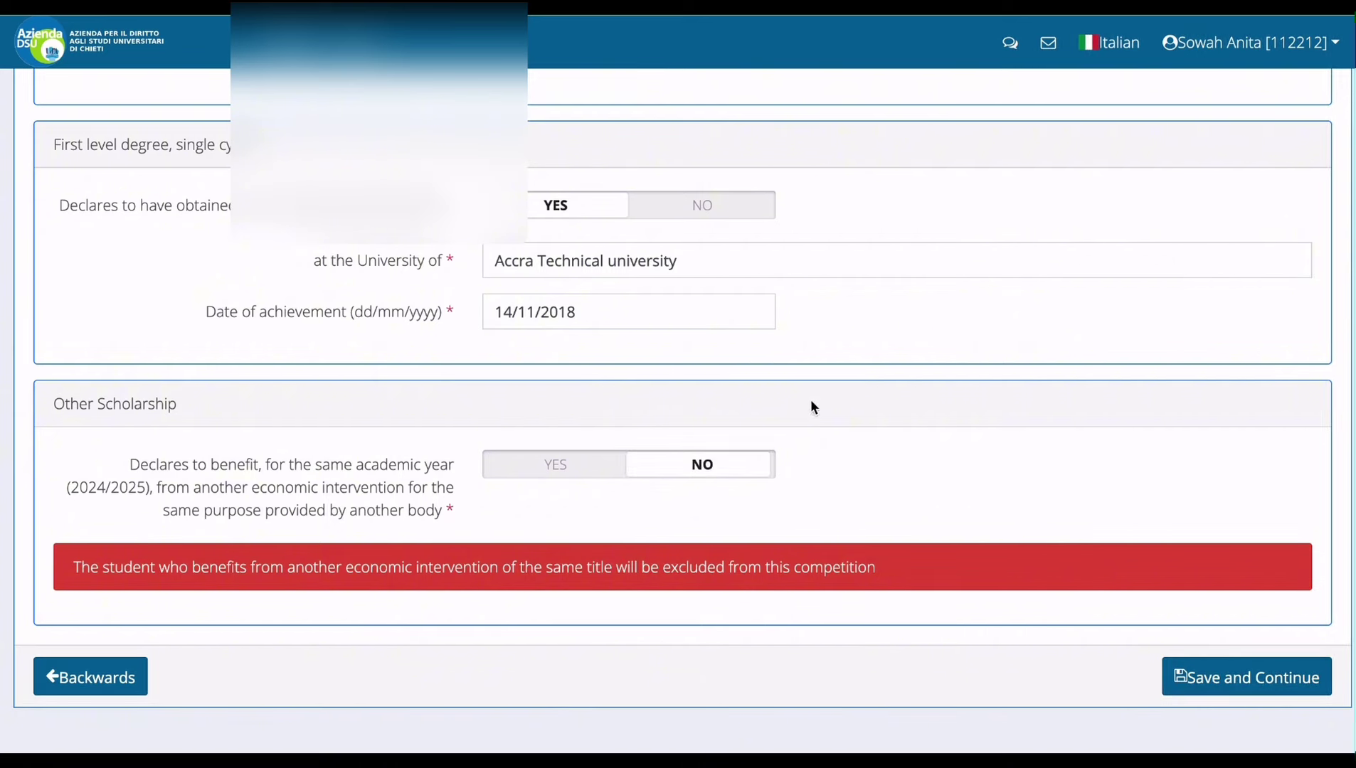
click(1231, 685)
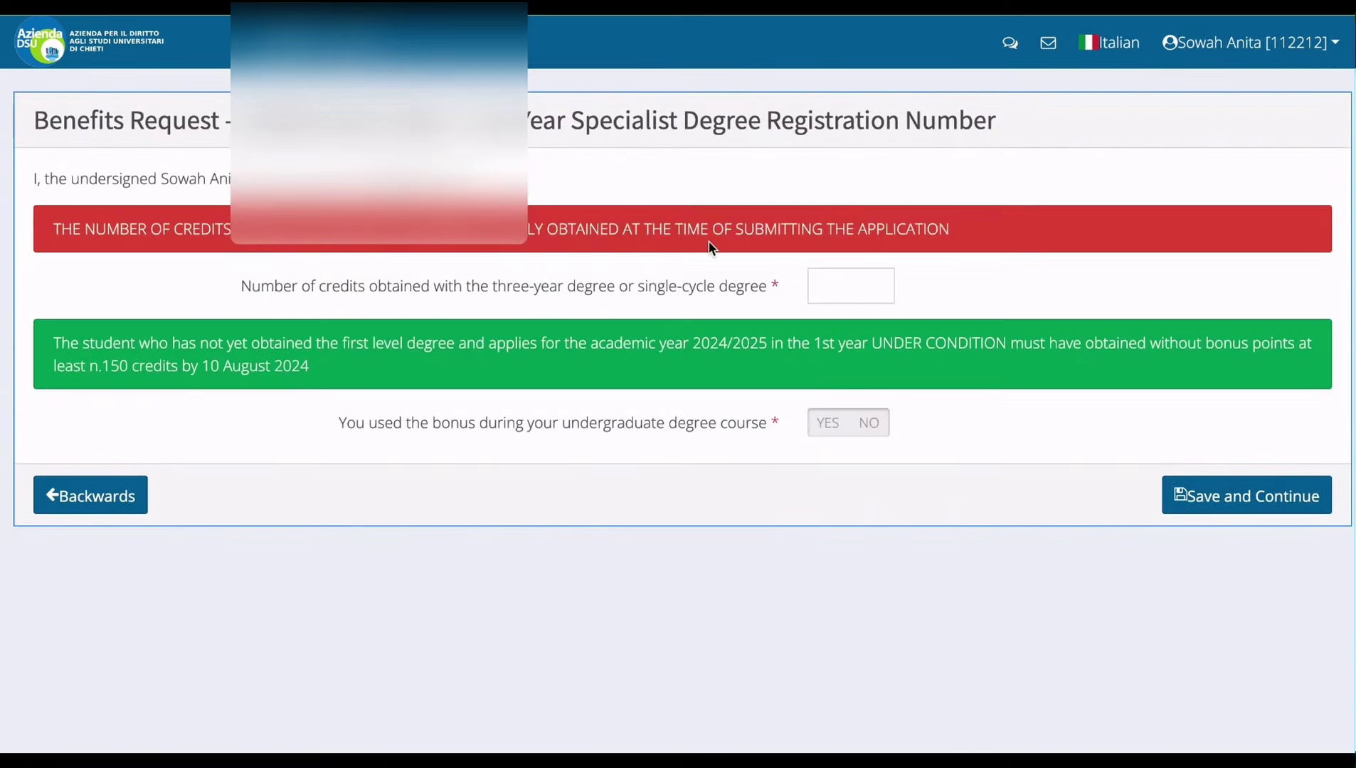
Enter 150 credits for the three-year degree, answer NO to having used the bonus, and save the section
click(834, 290)
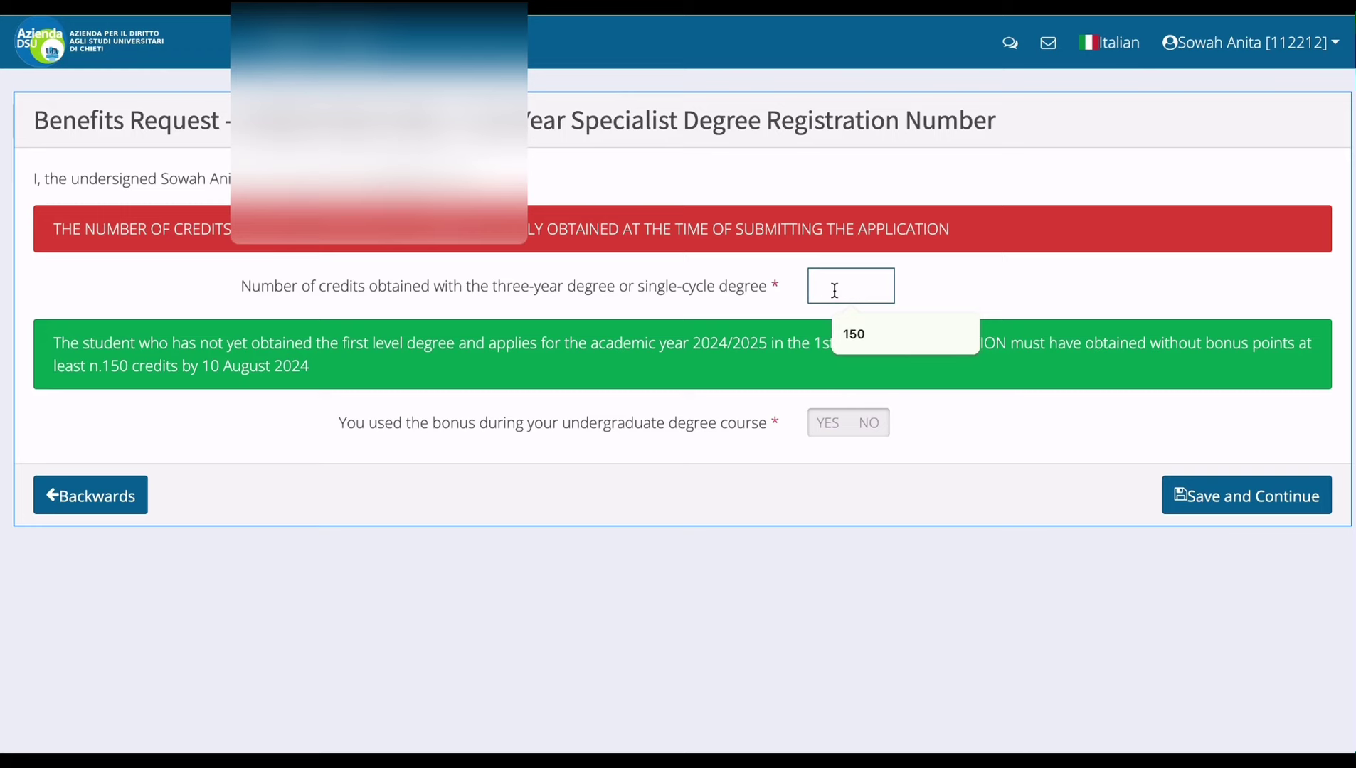
text(150)
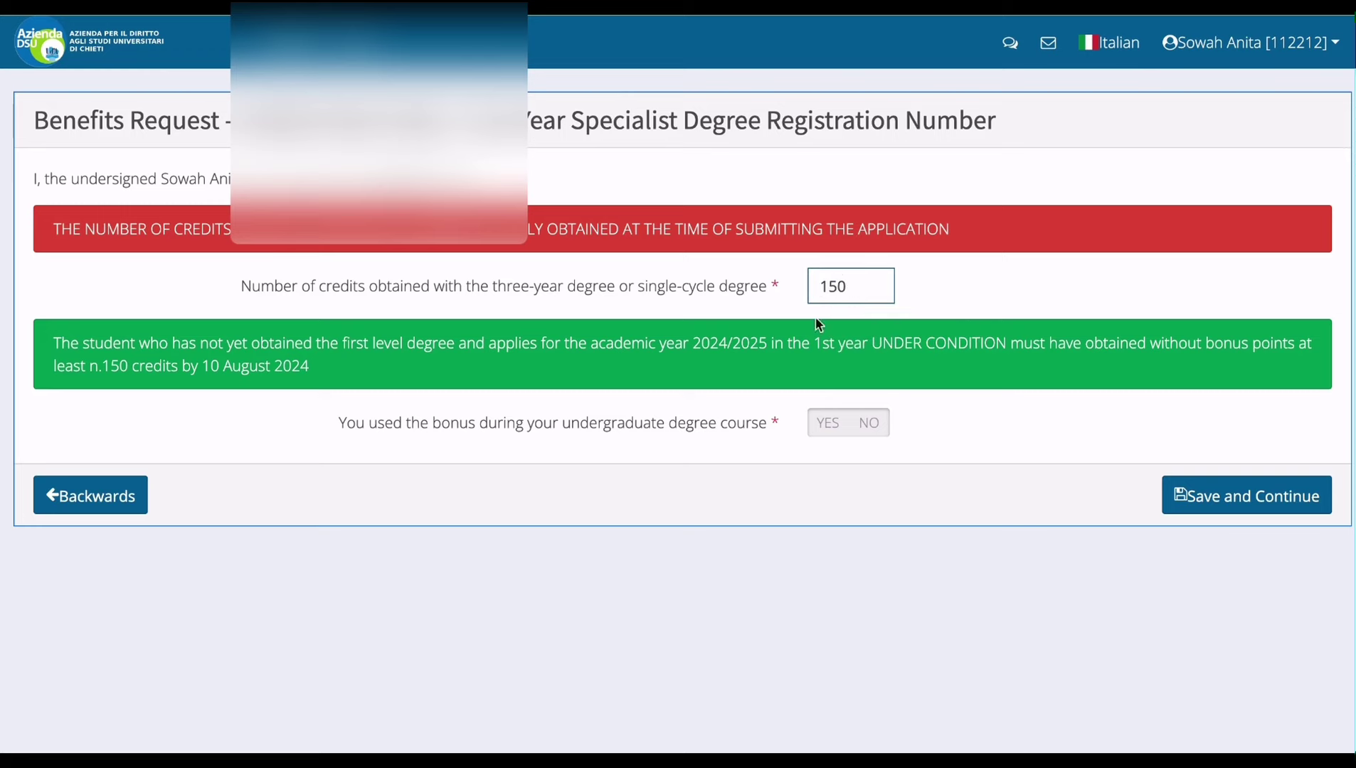
click(879, 427)
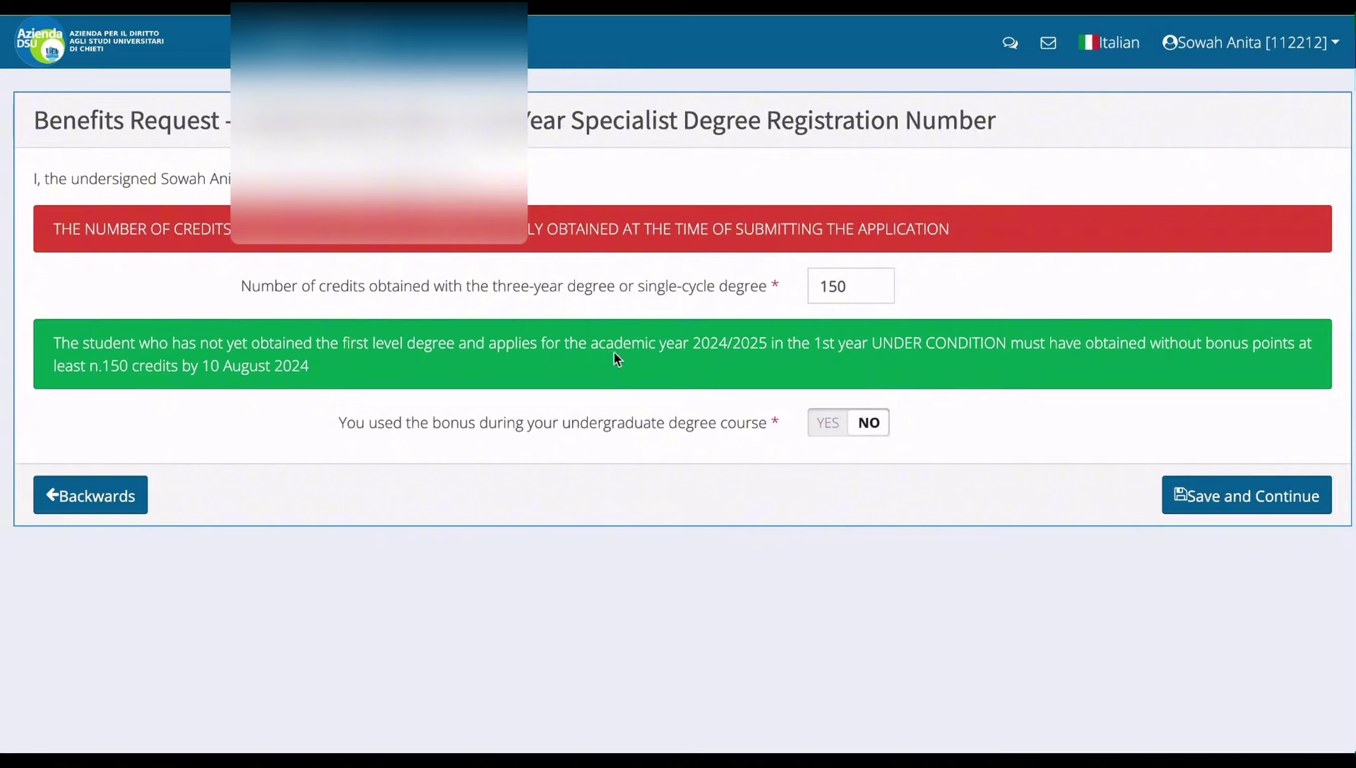
click(1242, 502)
Declare out-of-town student status and enter 60 km as the distance between residence and course location
click(79, 434)
click(939, 505)
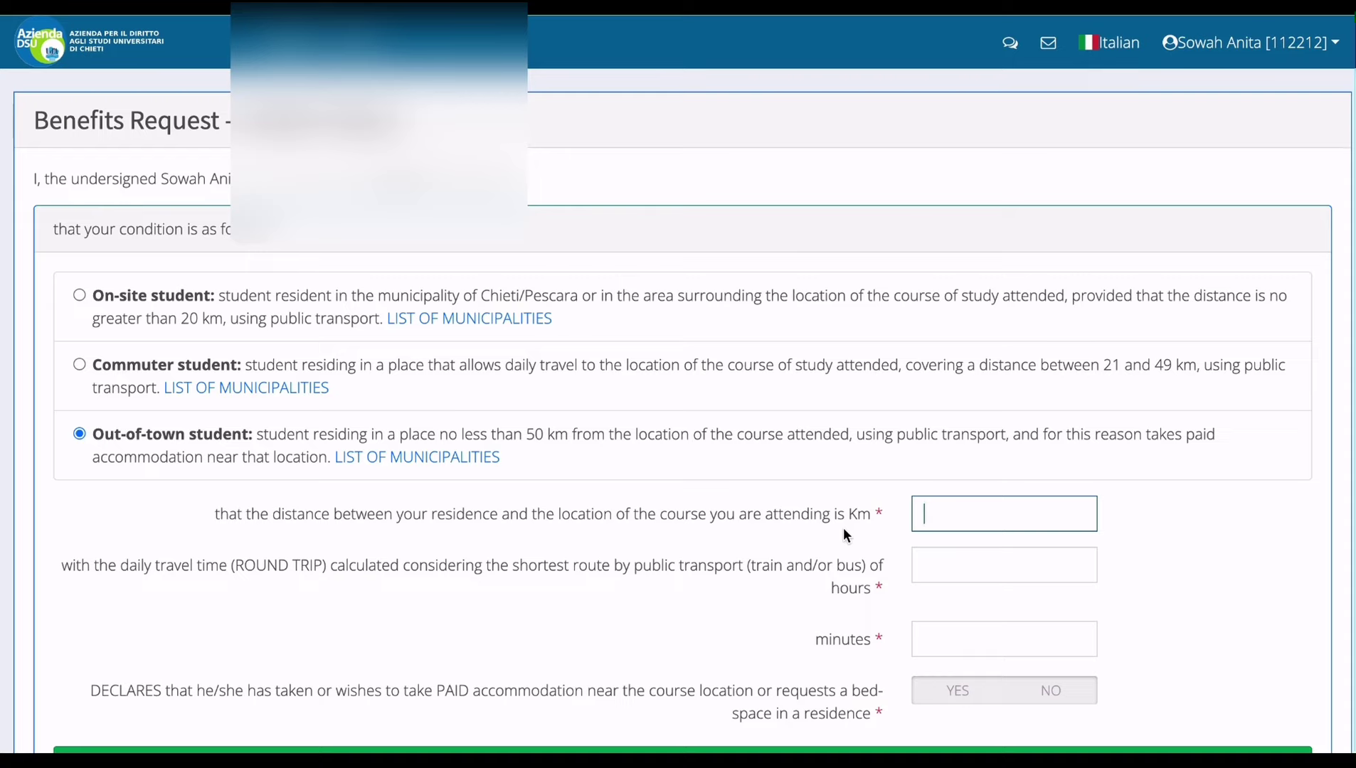
click(934, 567)
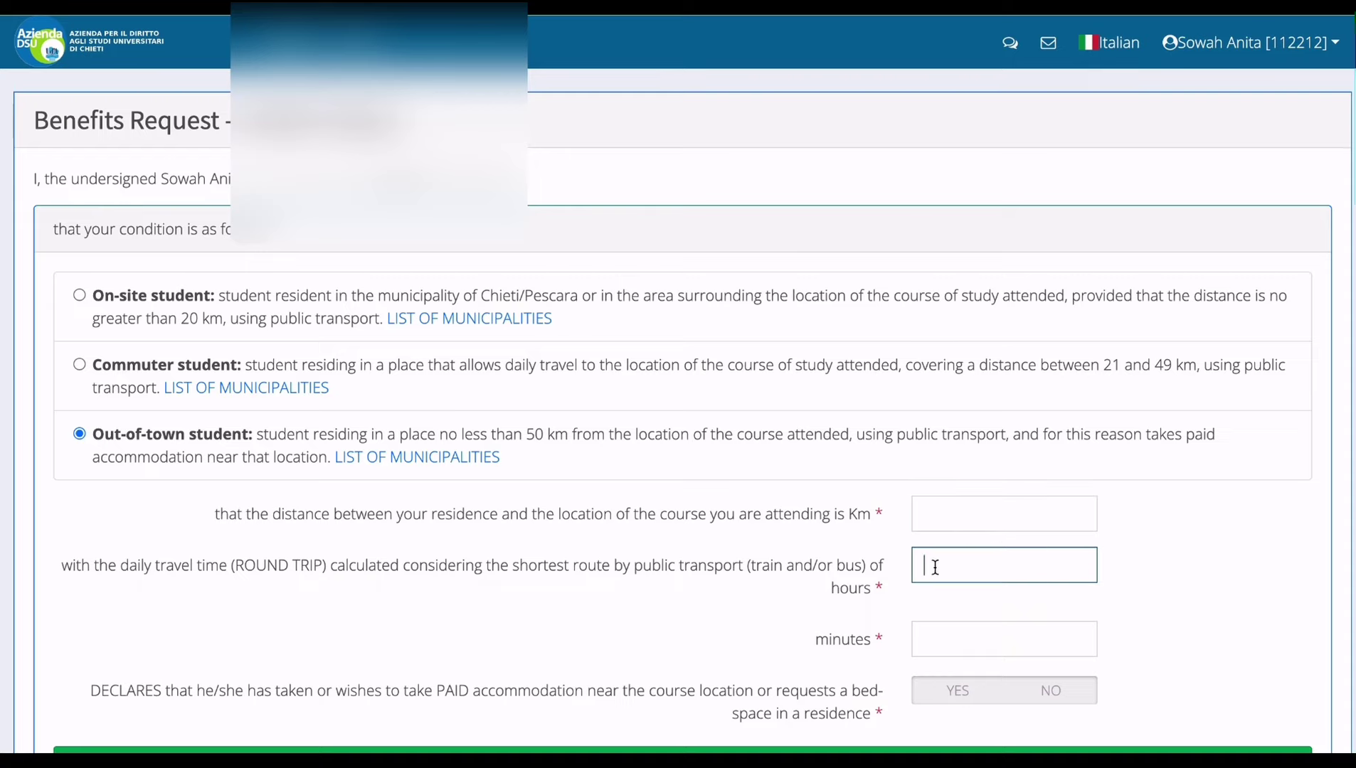
click(1164, 540)
scroll(1164, 540, down, 3)
click(988, 285)
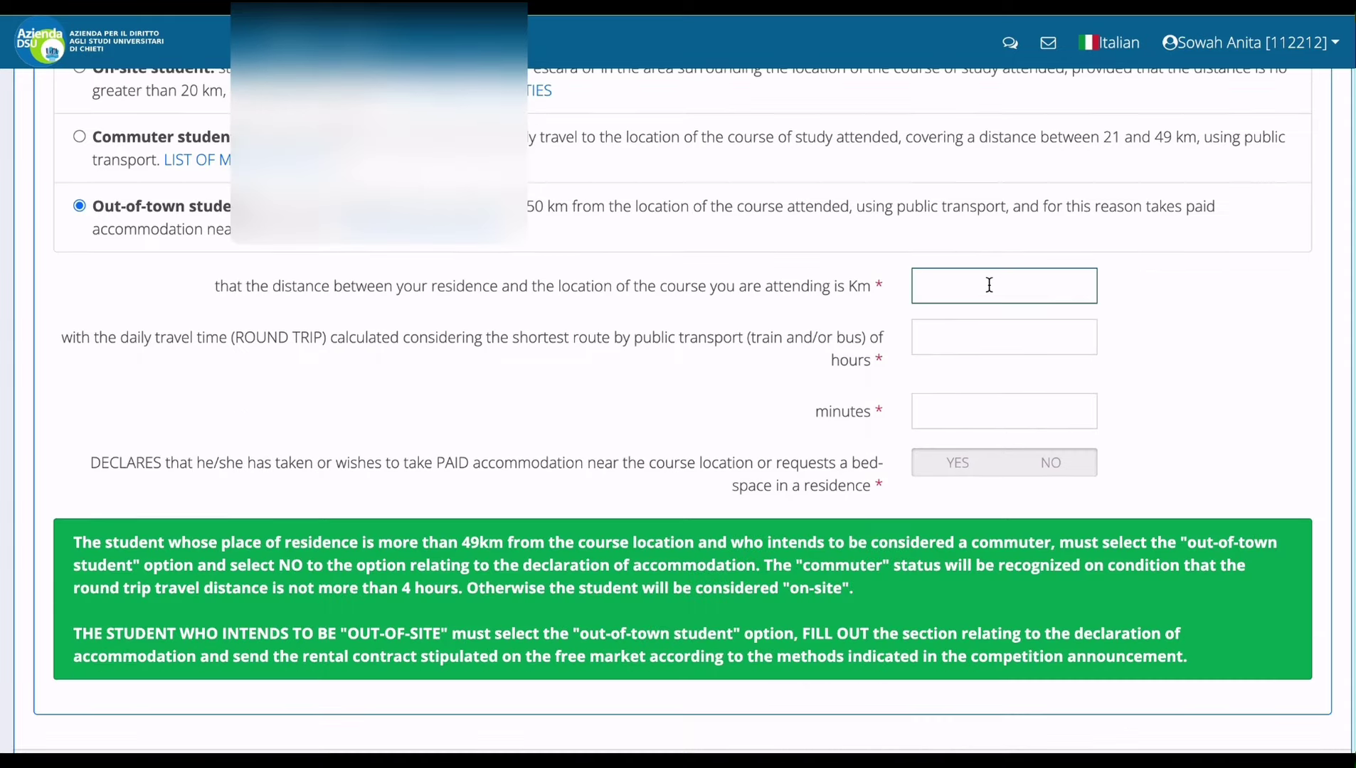
text(60)
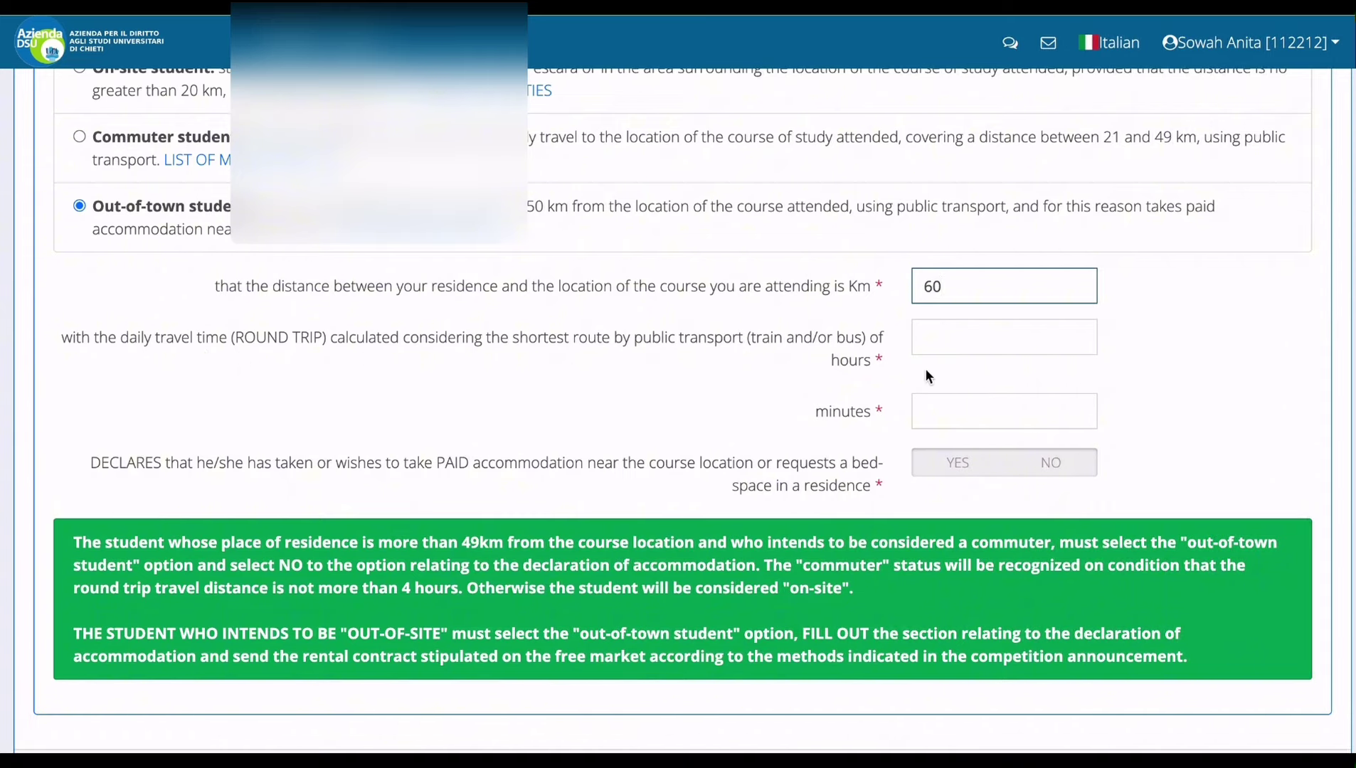
Enter a daily round-trip travel time of 3 hours and 180 minutes
click(954, 340)
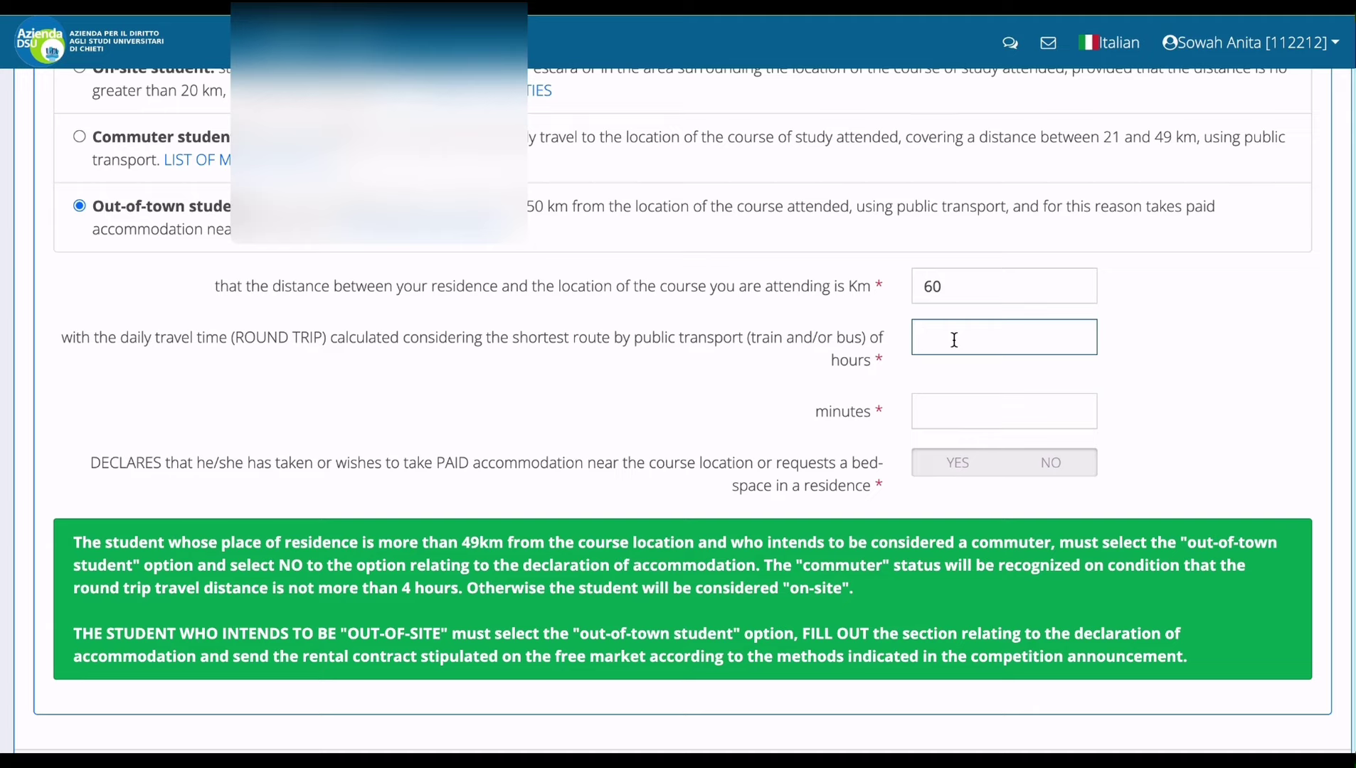
click(950, 417)
text(180)
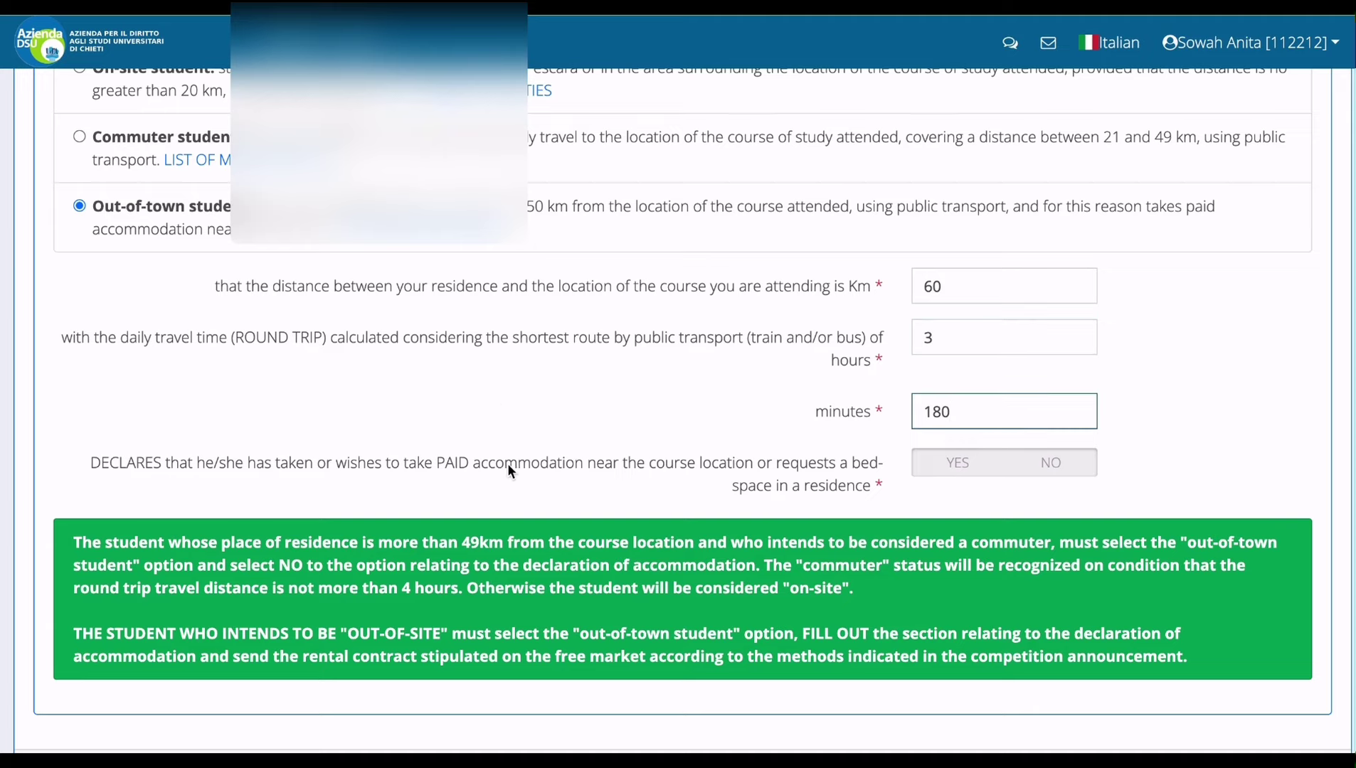
Declare YES to paid accommodation near the course location, with "Of being looking for a home" as the housing solution
click(957, 463)
click(649, 549)
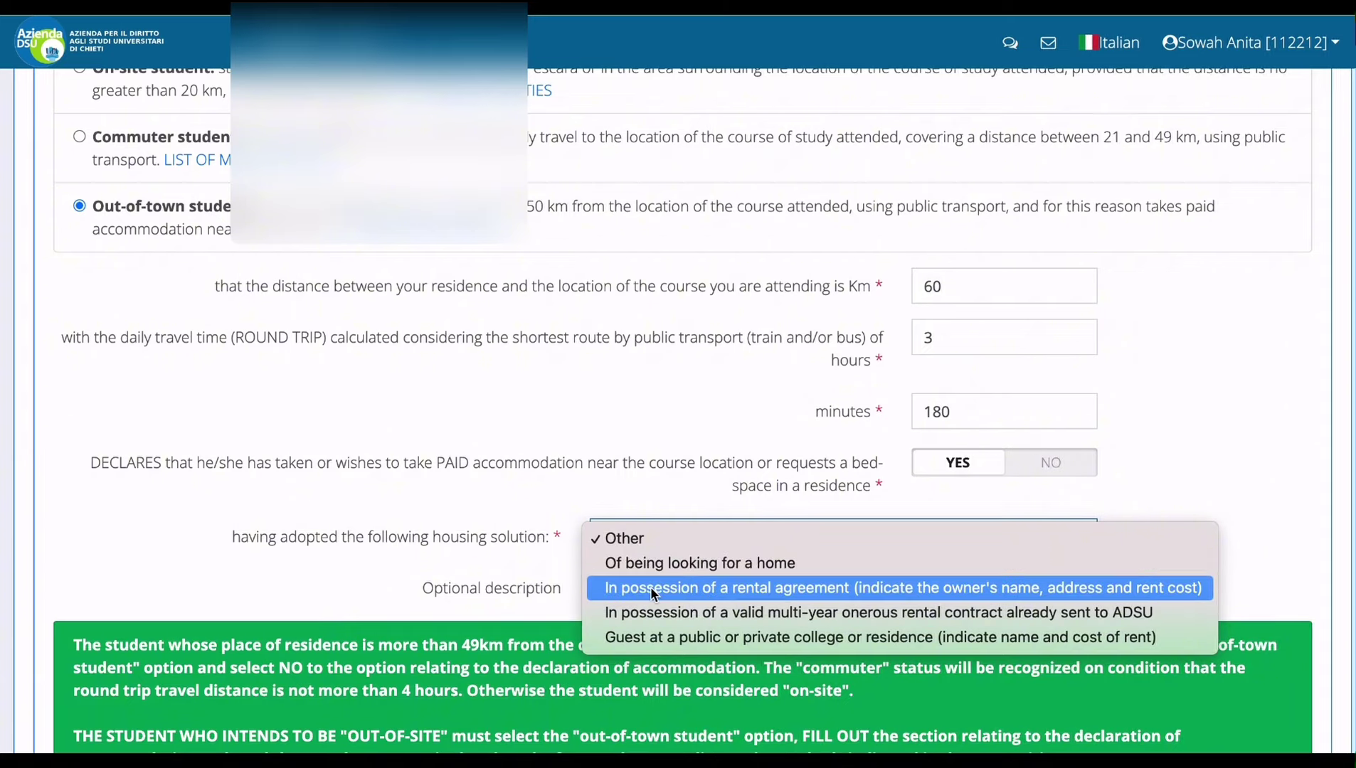
click(652, 566)
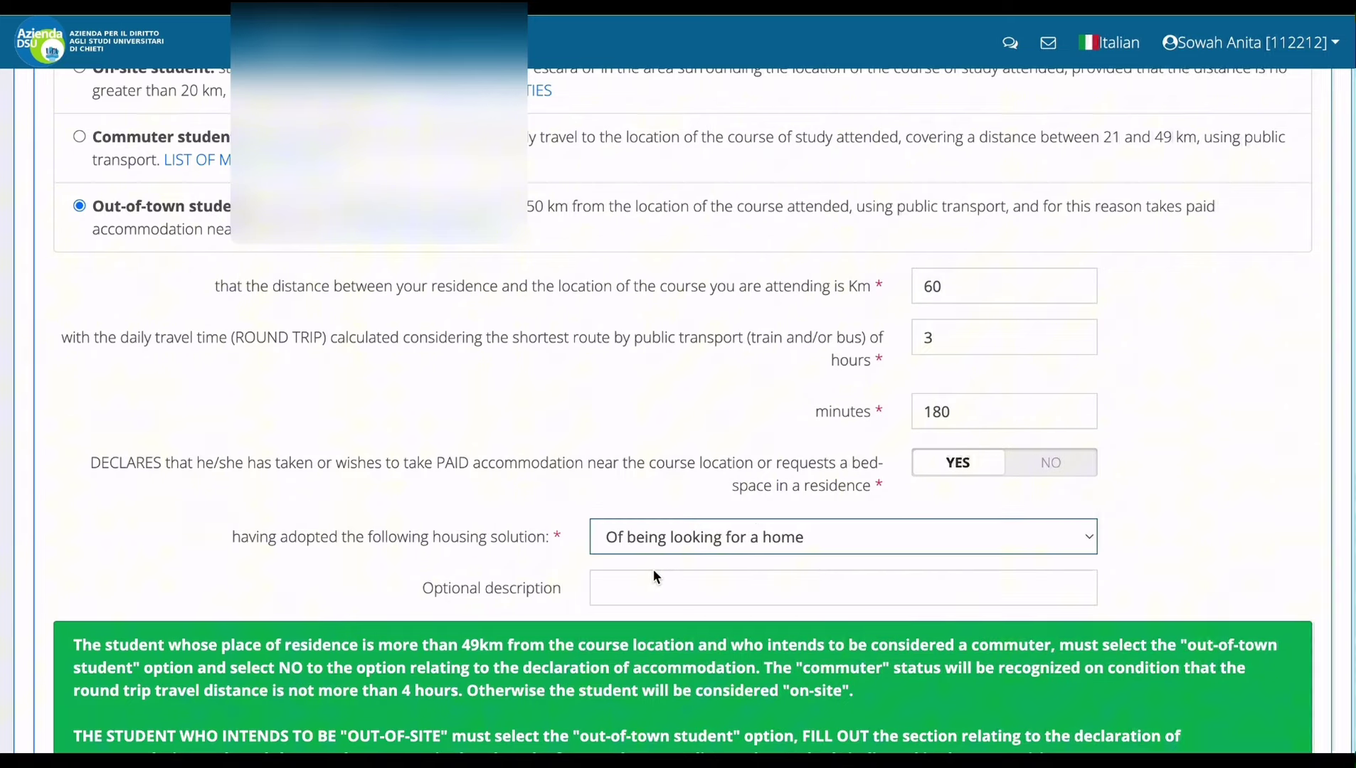
click(718, 538)
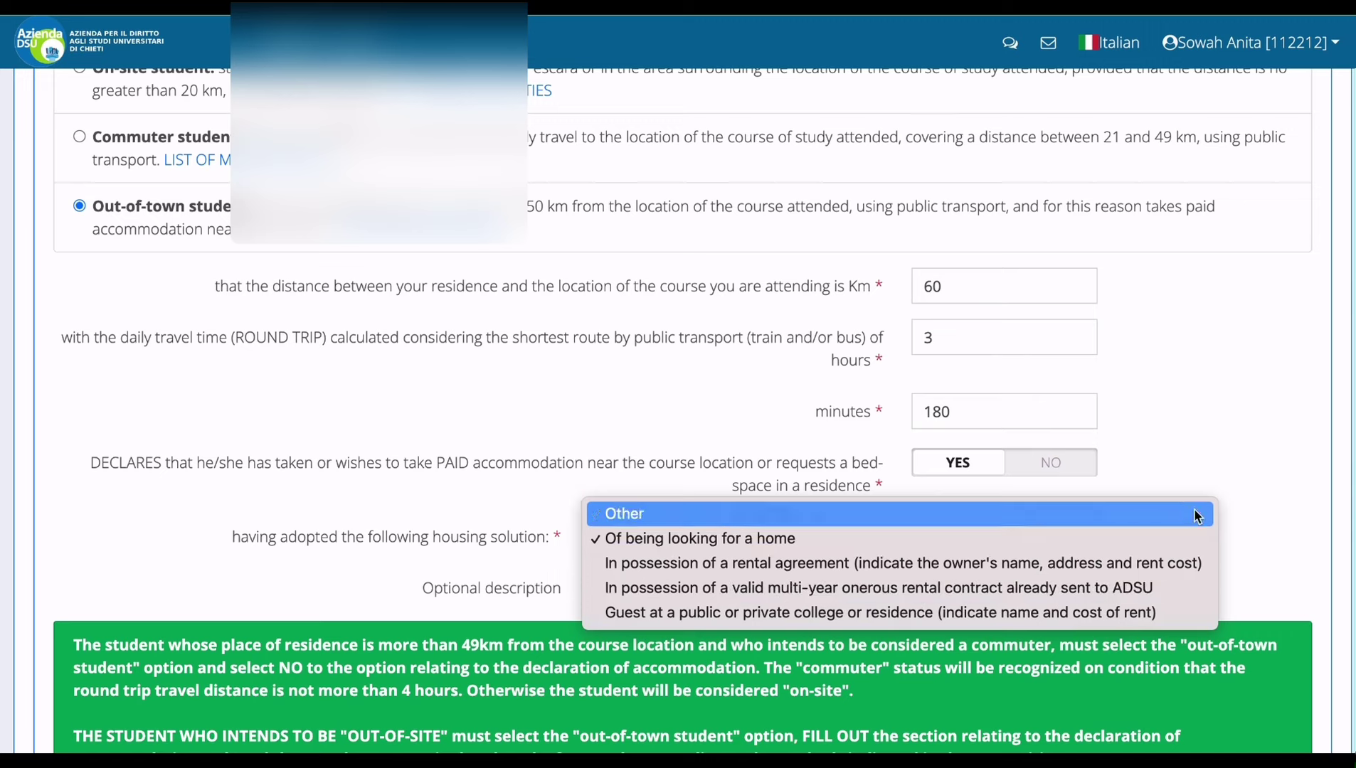
click(928, 538)
scroll(1244, 562, down, 3)
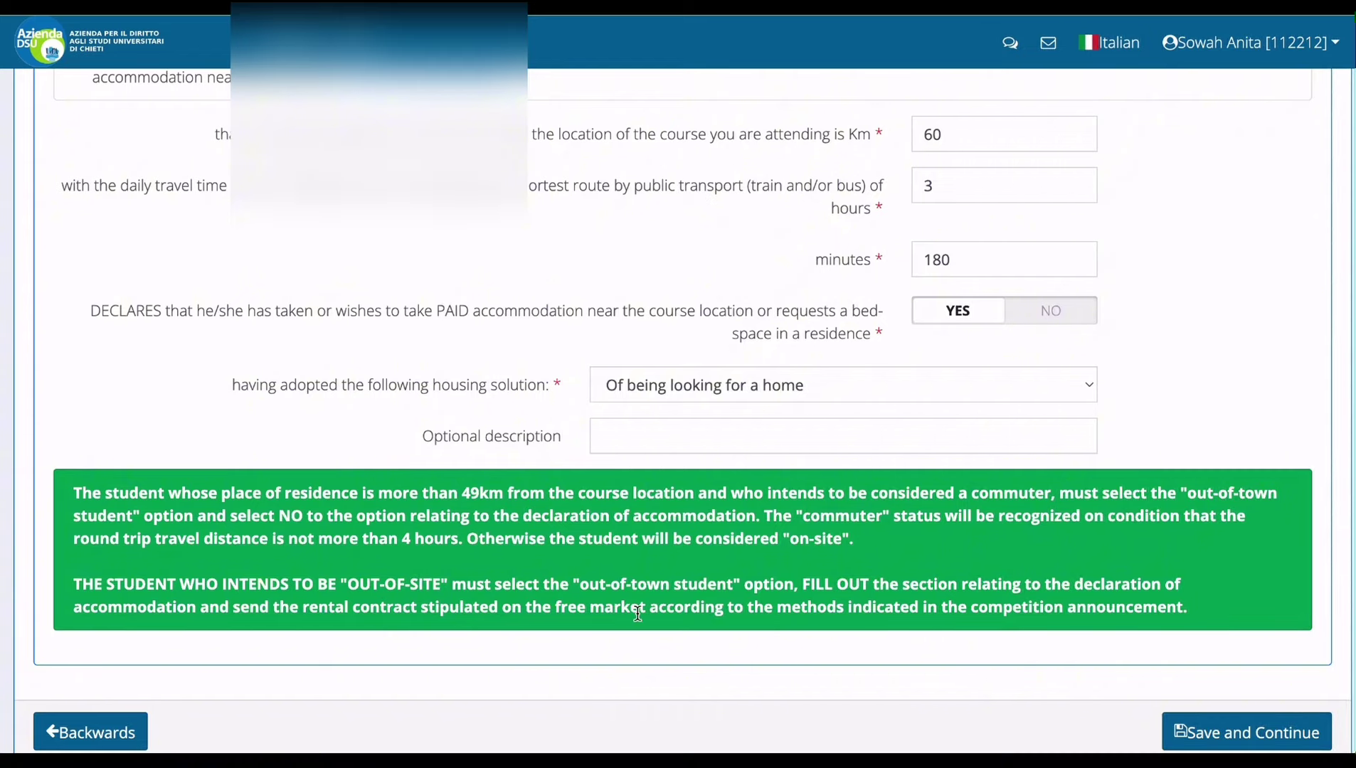
Change the daily travel time to 4 hours and save the student condition section
click(932, 186)
key(BackSpace)
text(4)
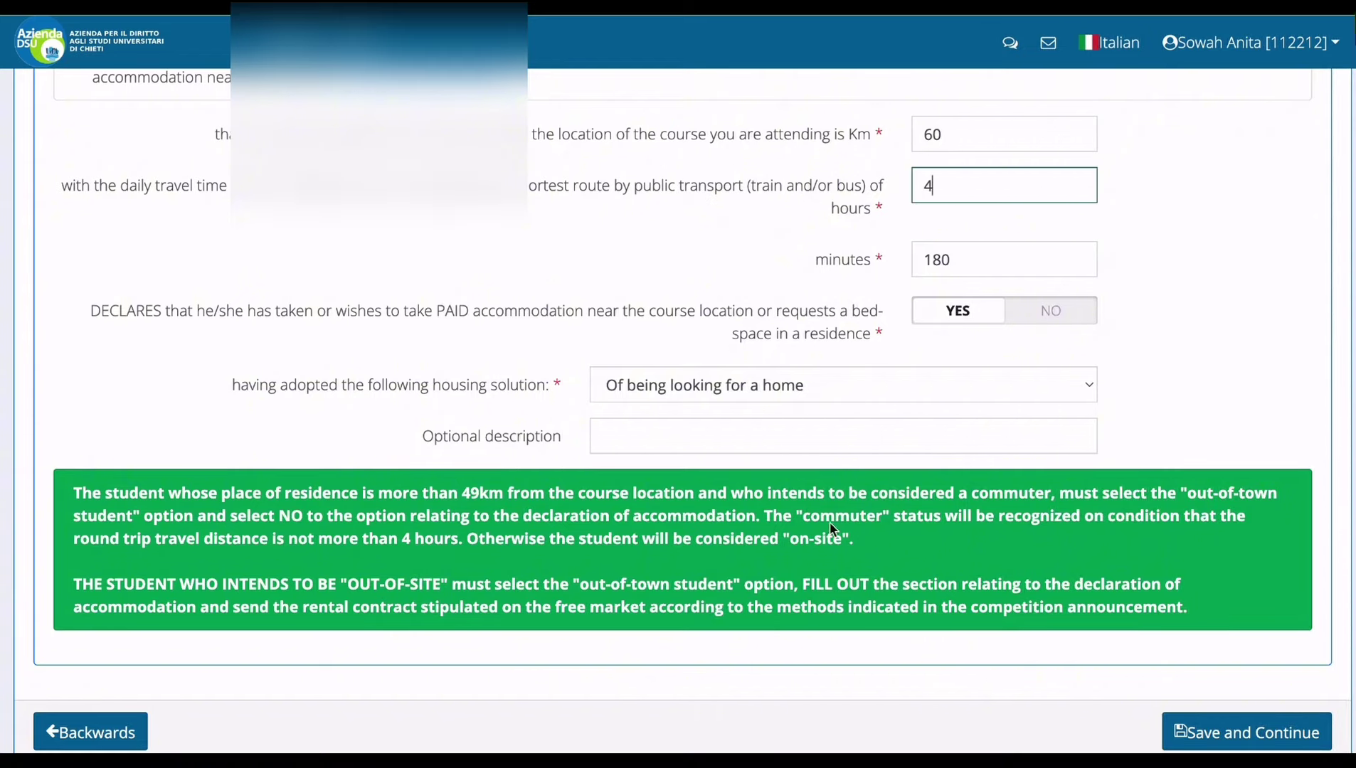
click(747, 388)
click(704, 395)
click(703, 395)
click(1216, 409)
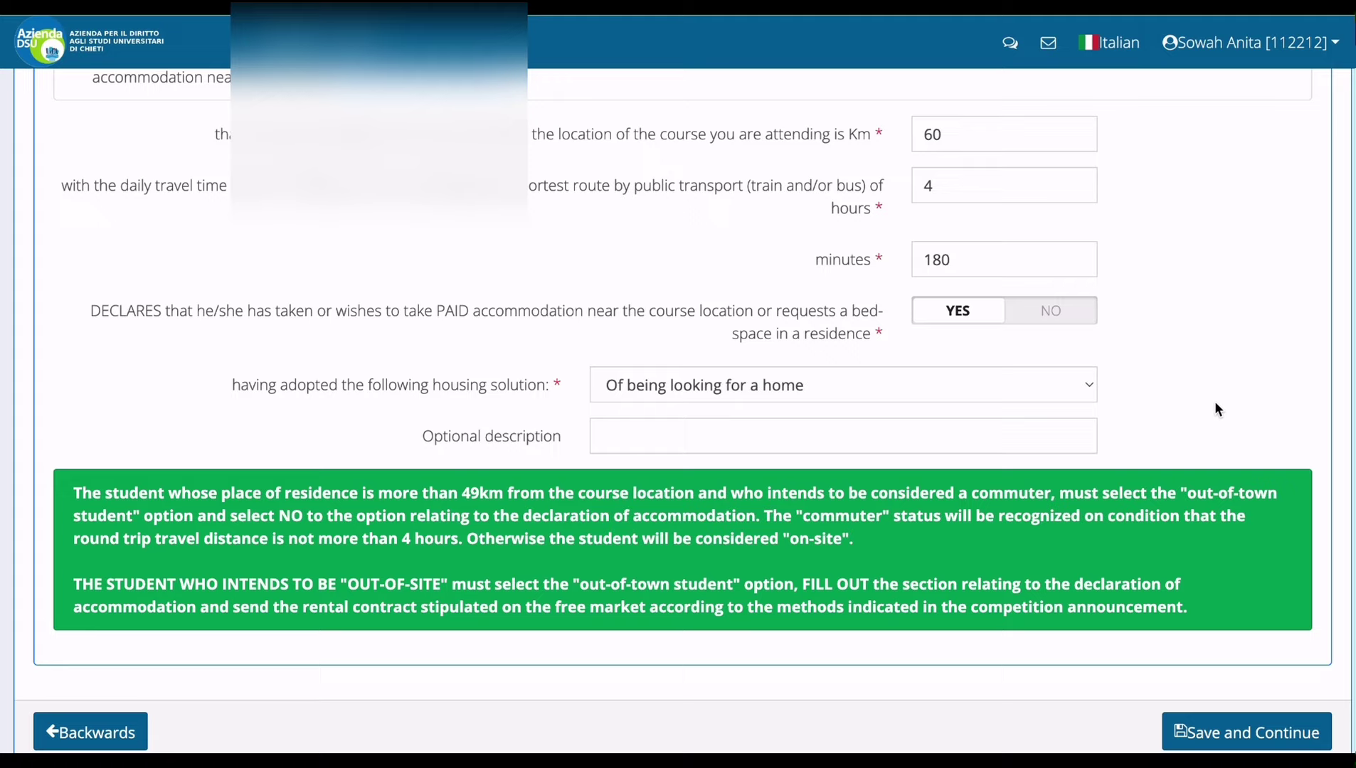
scroll(1213, 405, down, 1)
click(1267, 680)
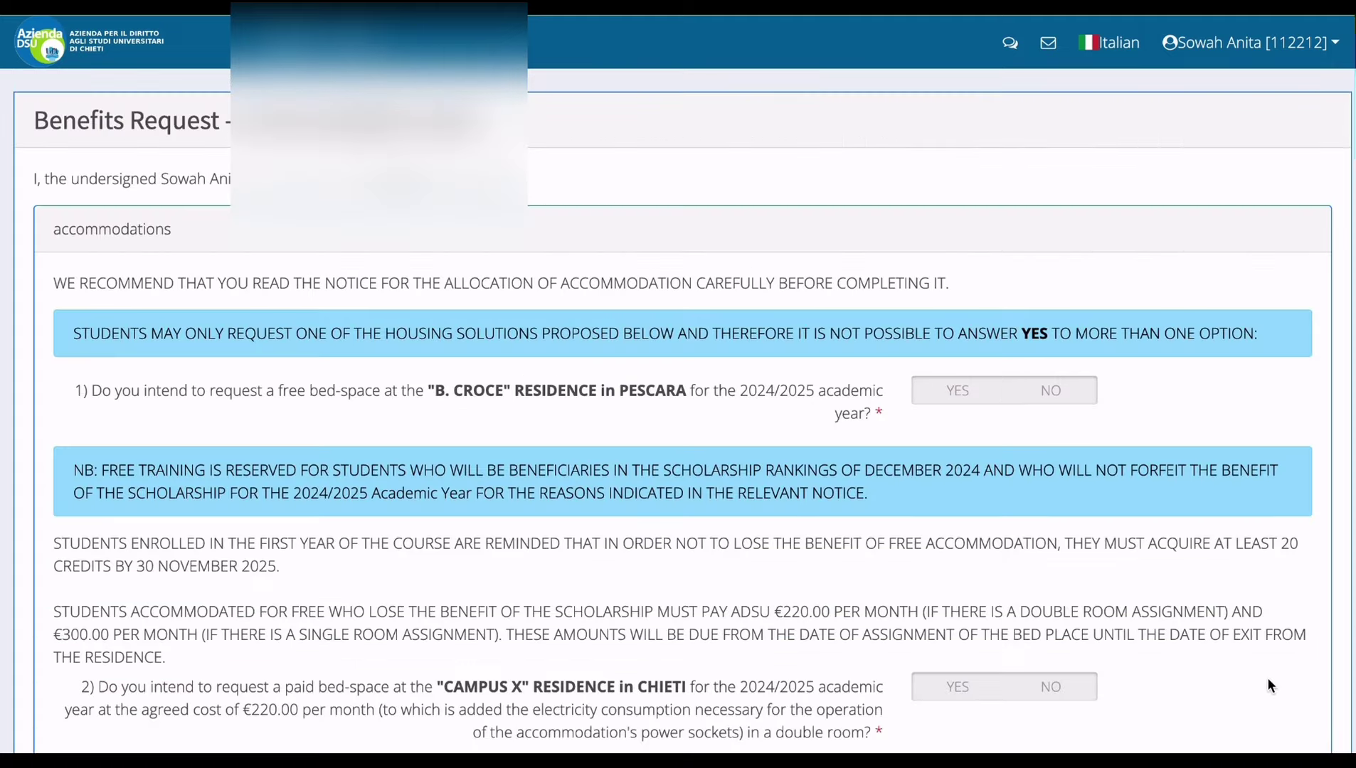
Answer YES to requesting a free bed-space at the "B. CROCE" residence in Pescara, and save the accommodation section
click(915, 395)
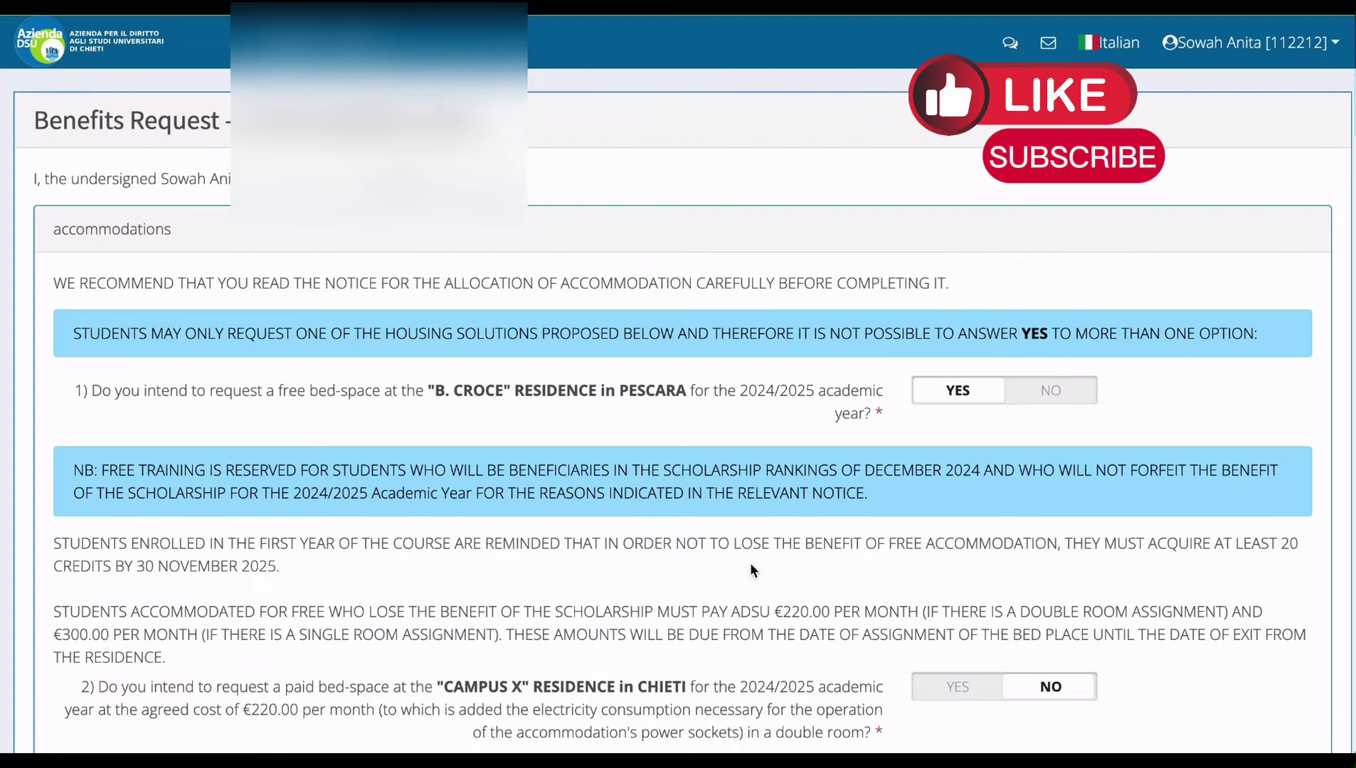
scroll(749, 563, down, 5)
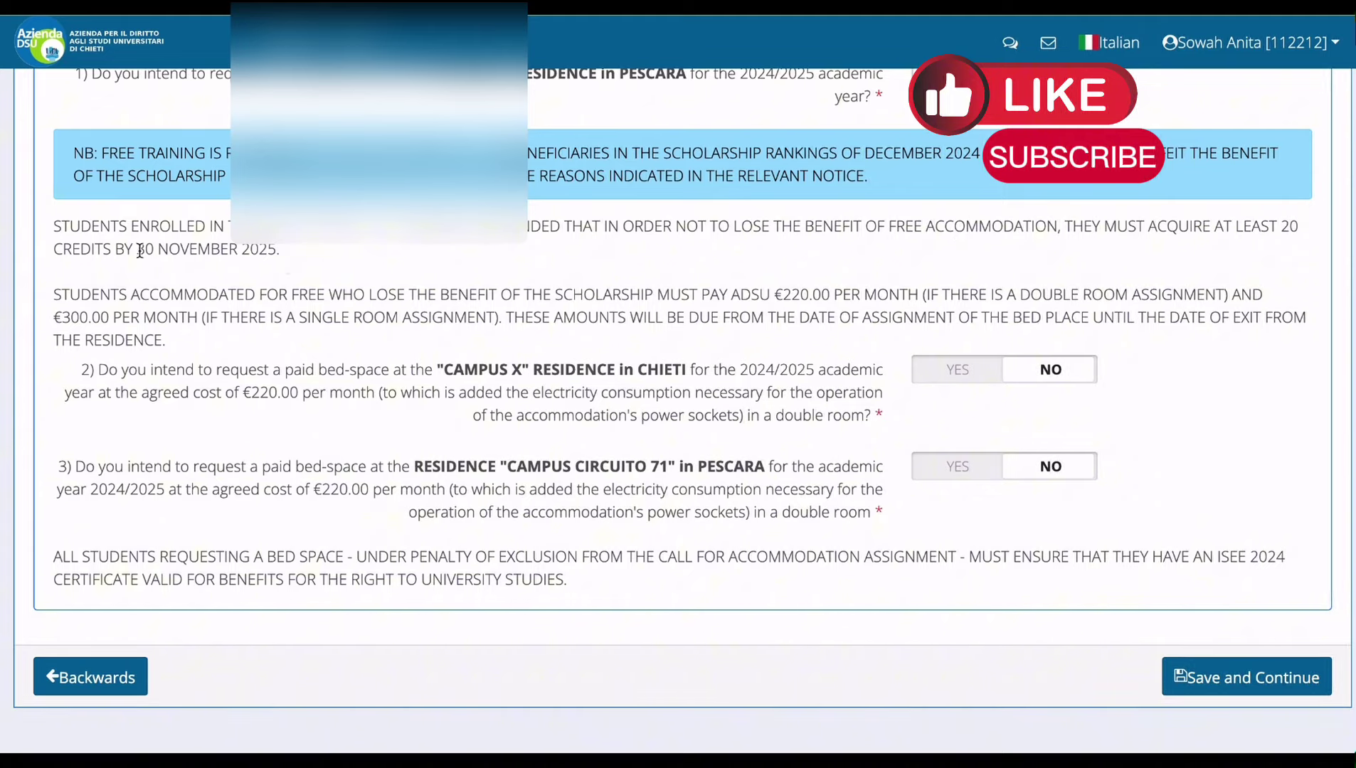
click(1228, 676)
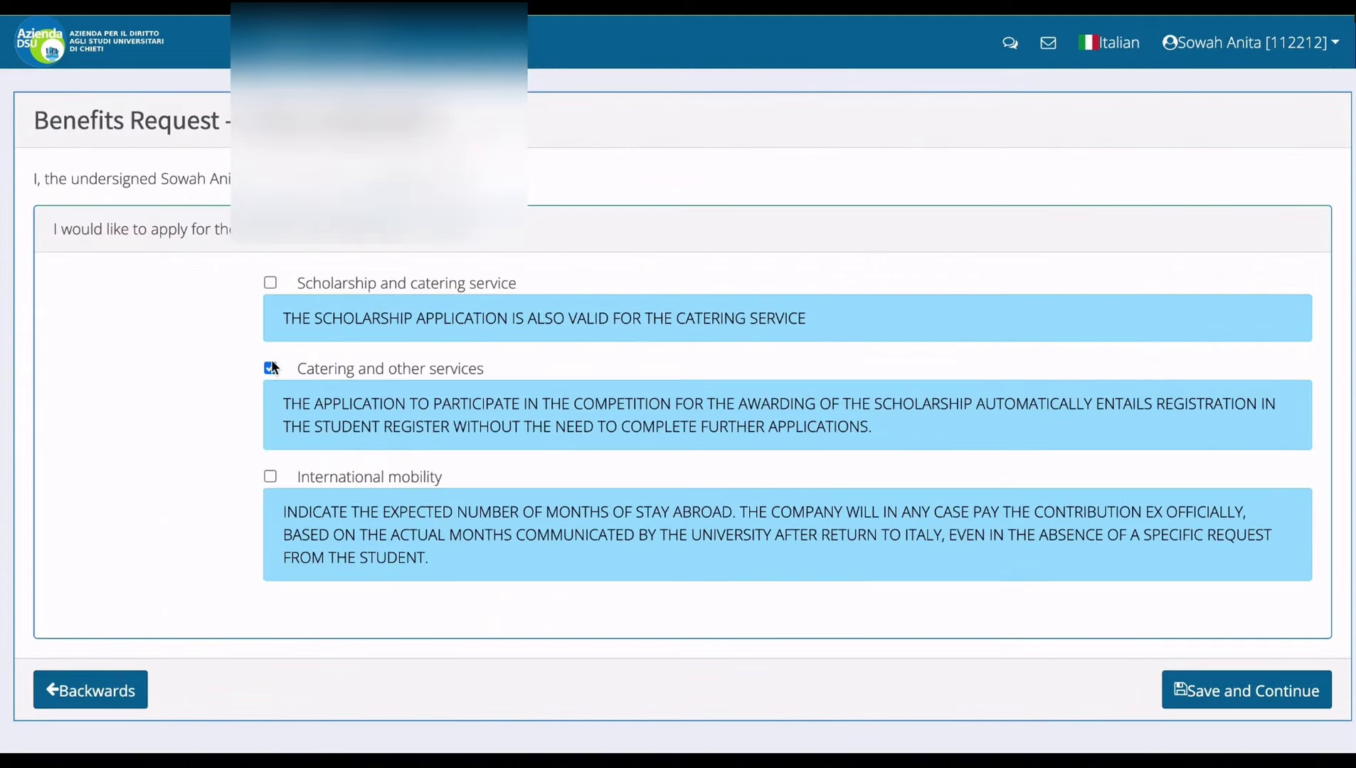
Apply for the Scholarship and catering service along with Catering and other services, and complete the handicap condition section
click(270, 283)
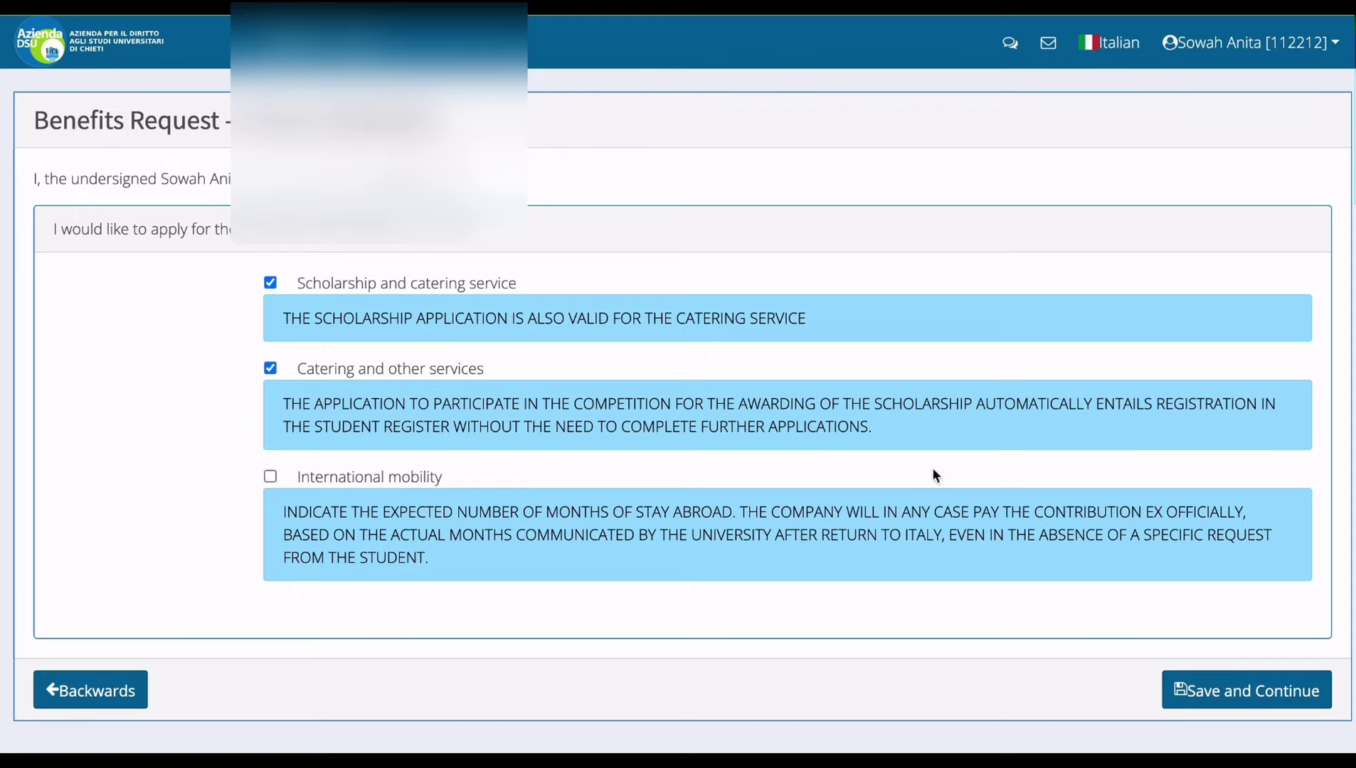
click(1203, 688)
click(541, 289)
click(1214, 425)
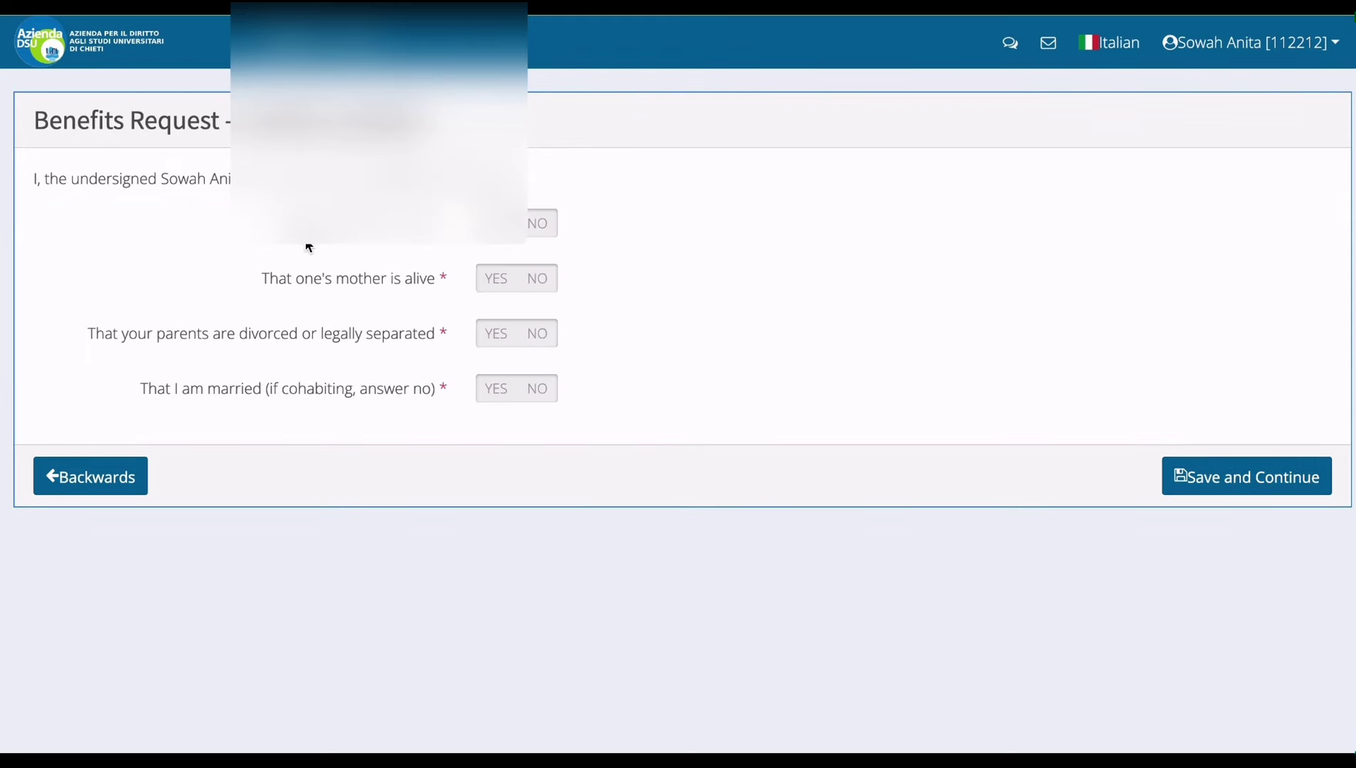
Declare YES to the mother being alive, and NO to the parents being divorced or separated and to being married
click(492, 286)
click(538, 339)
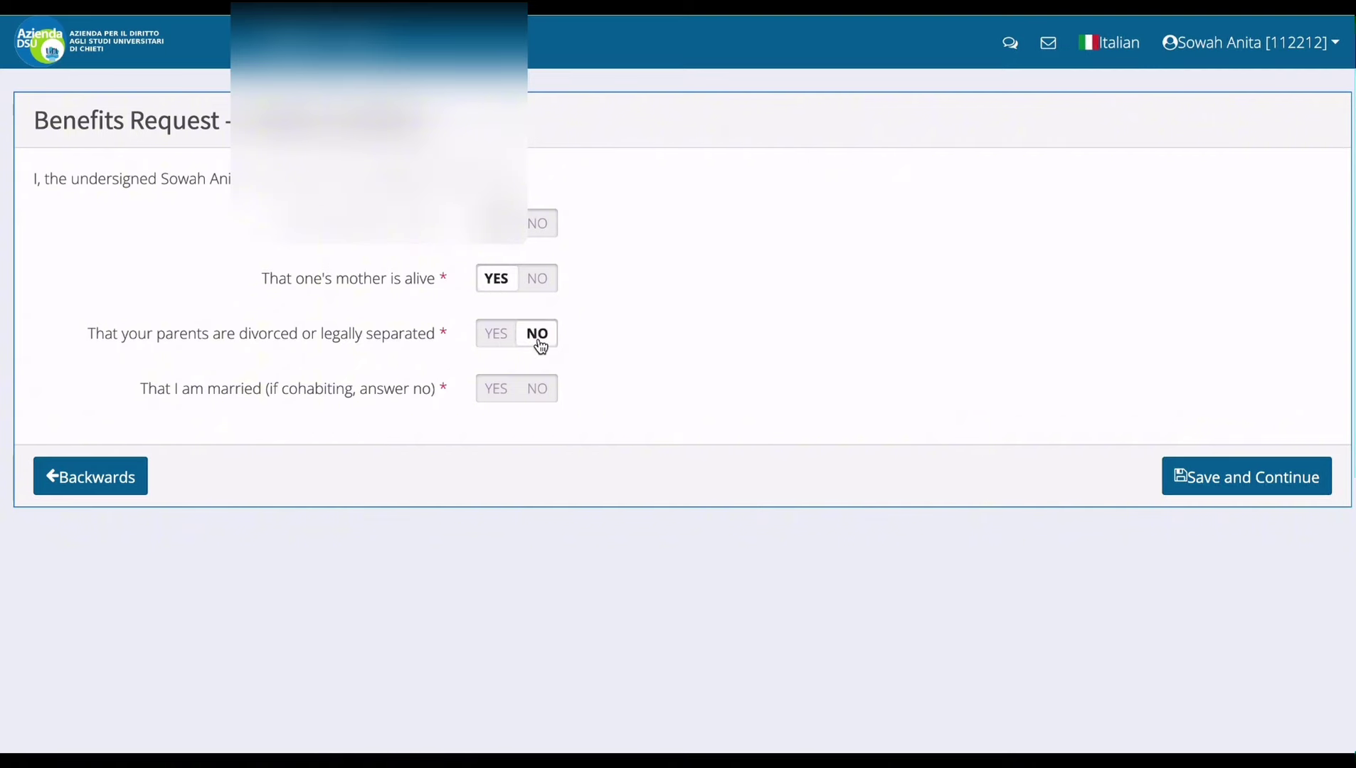
click(536, 389)
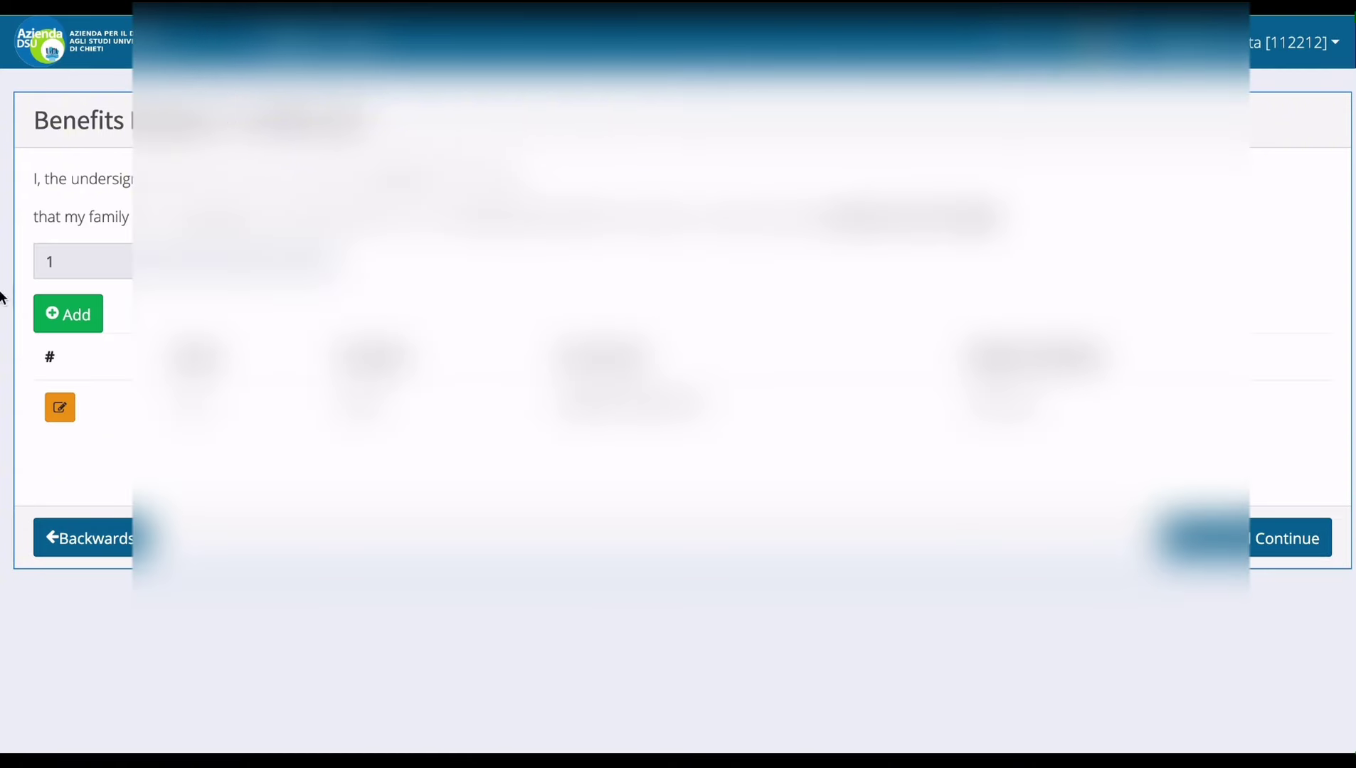
Add a family member with their details and degree of relationship, and save the family unit section
click(68, 314)
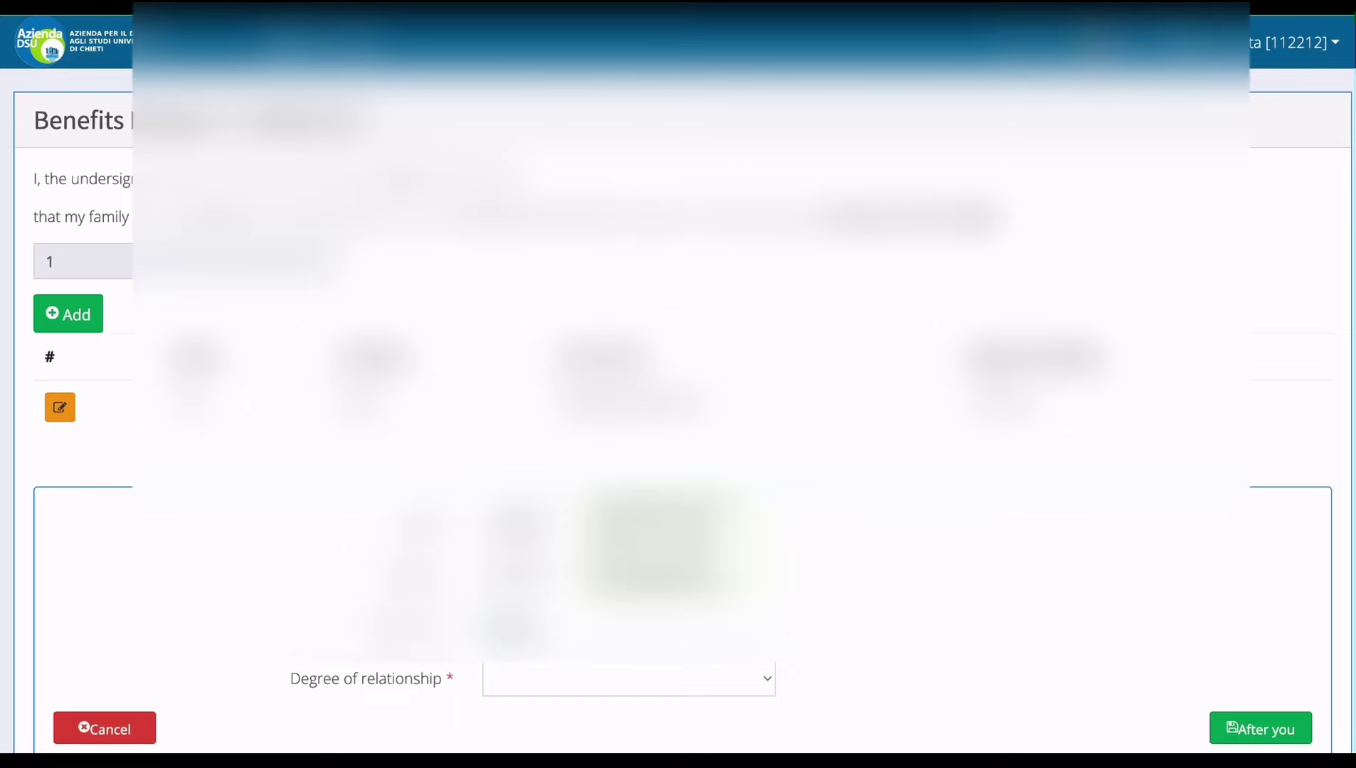
scroll(677, 398, down, 2)
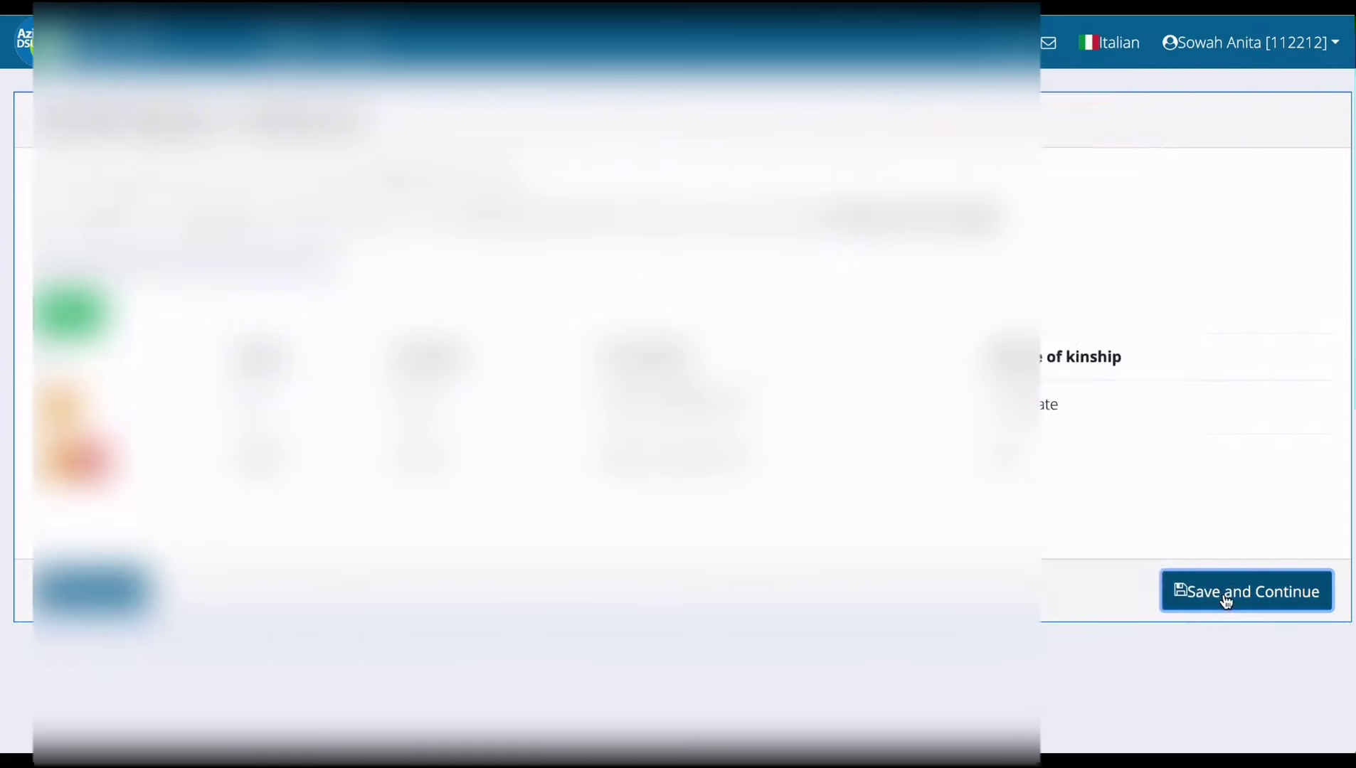
click(1225, 596)
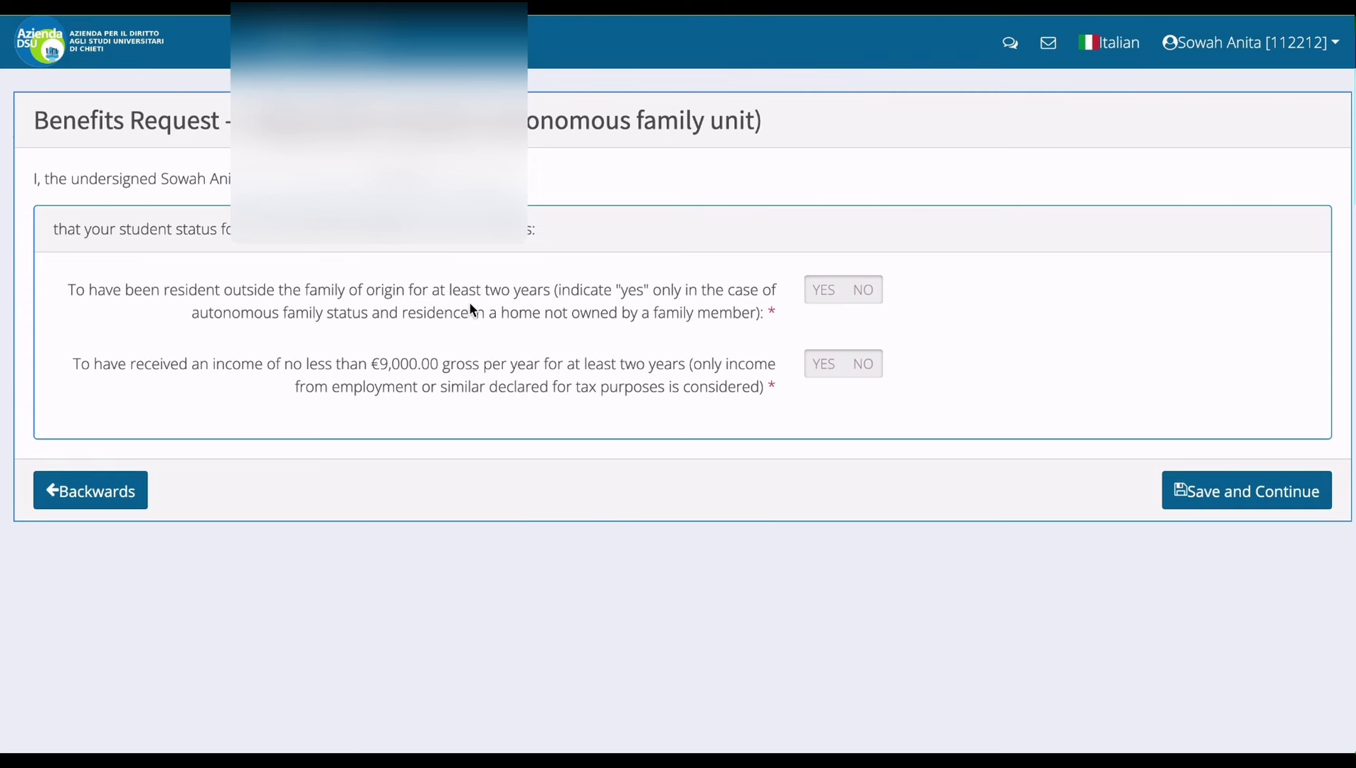
Answer NO to both independent student statements and to the stateless or political refugee condition, saving each section
click(874, 290)
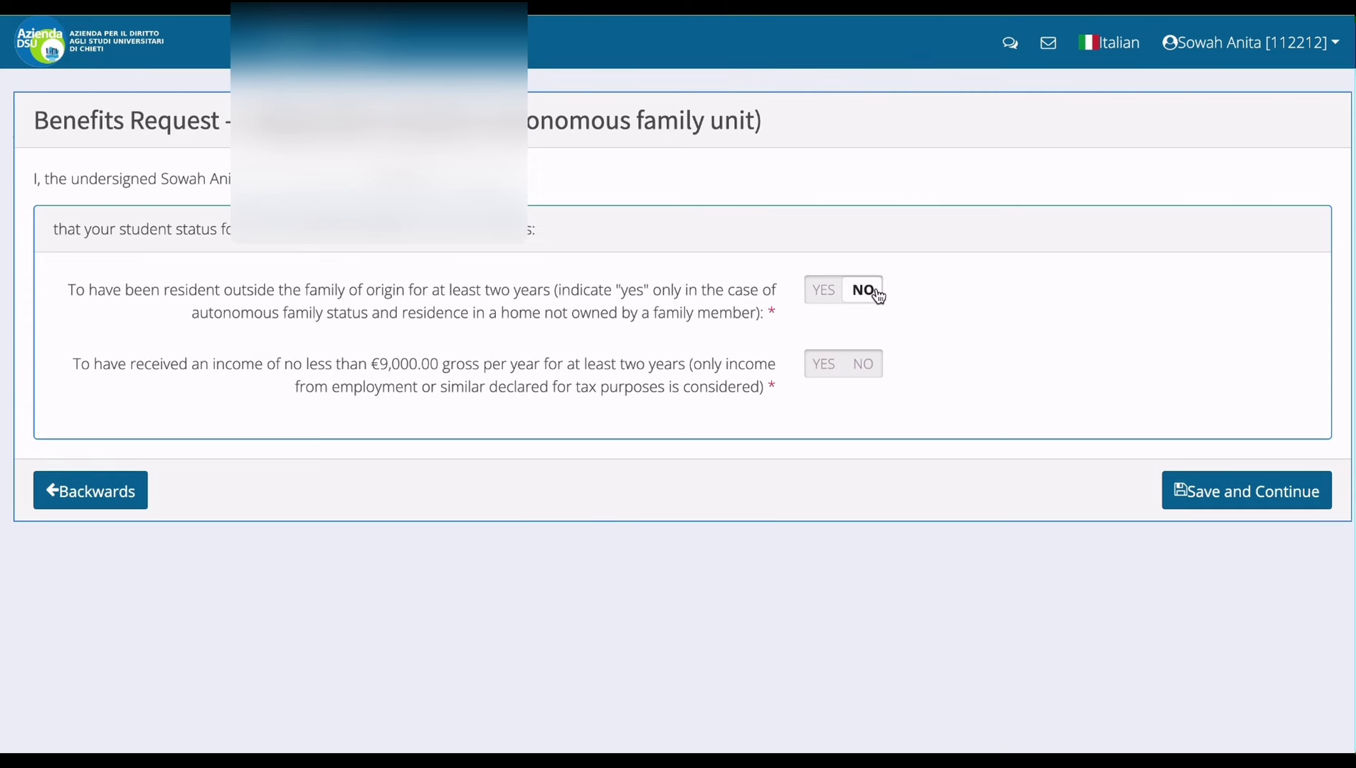
click(867, 365)
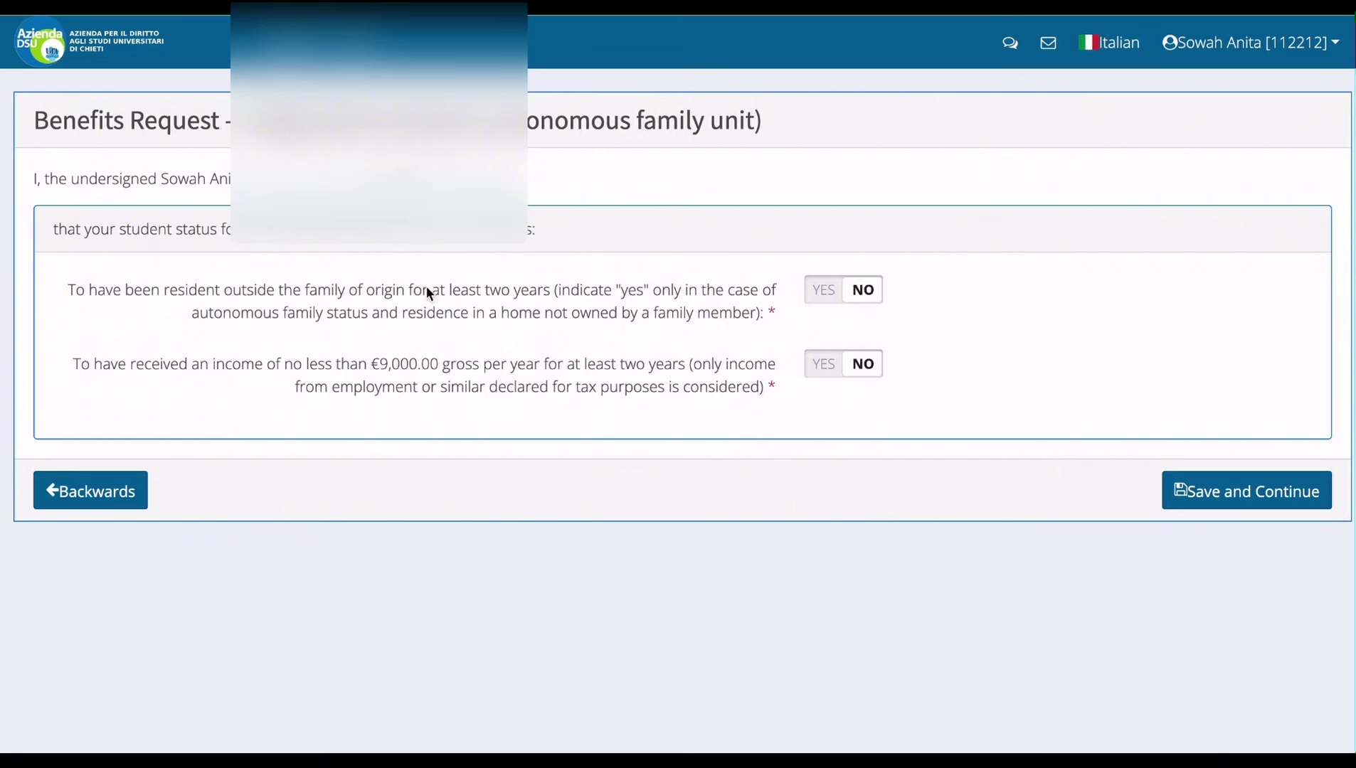
click(1274, 499)
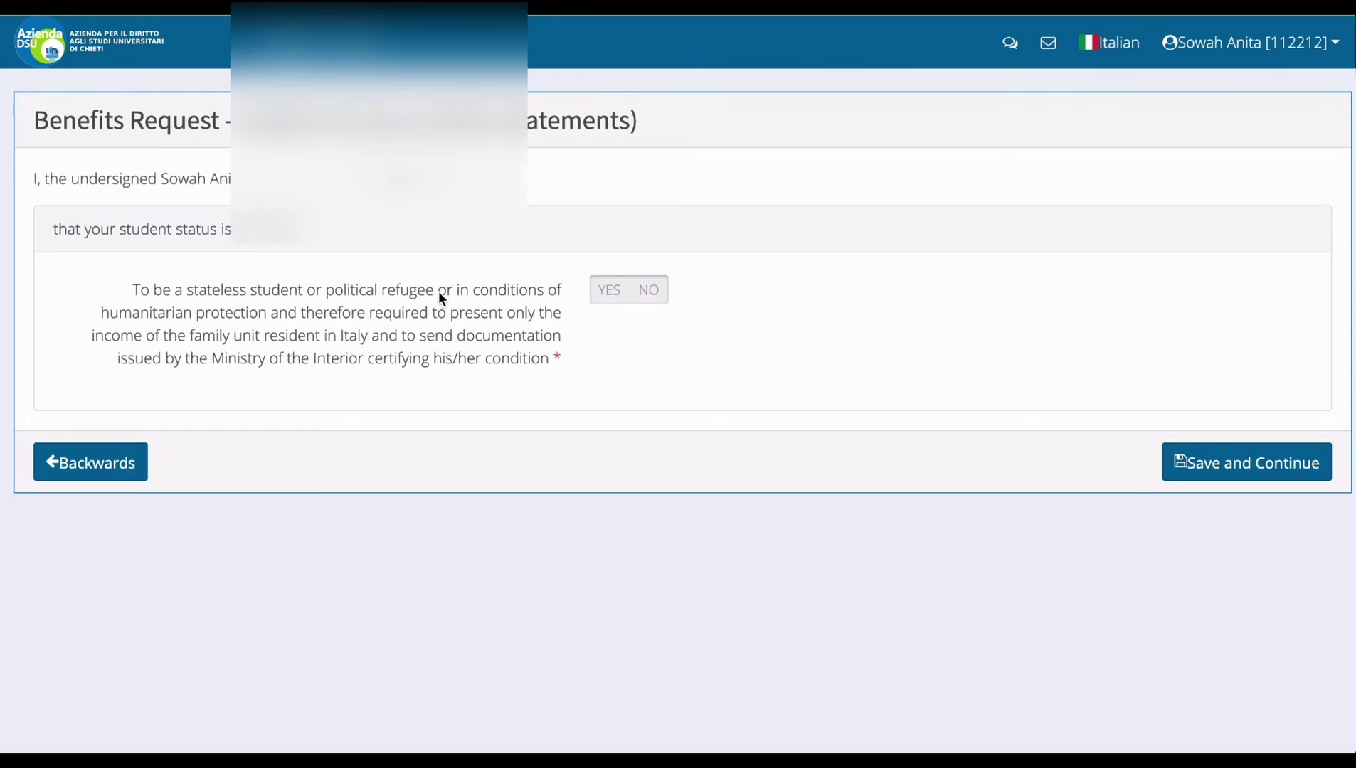
click(645, 290)
click(1263, 476)
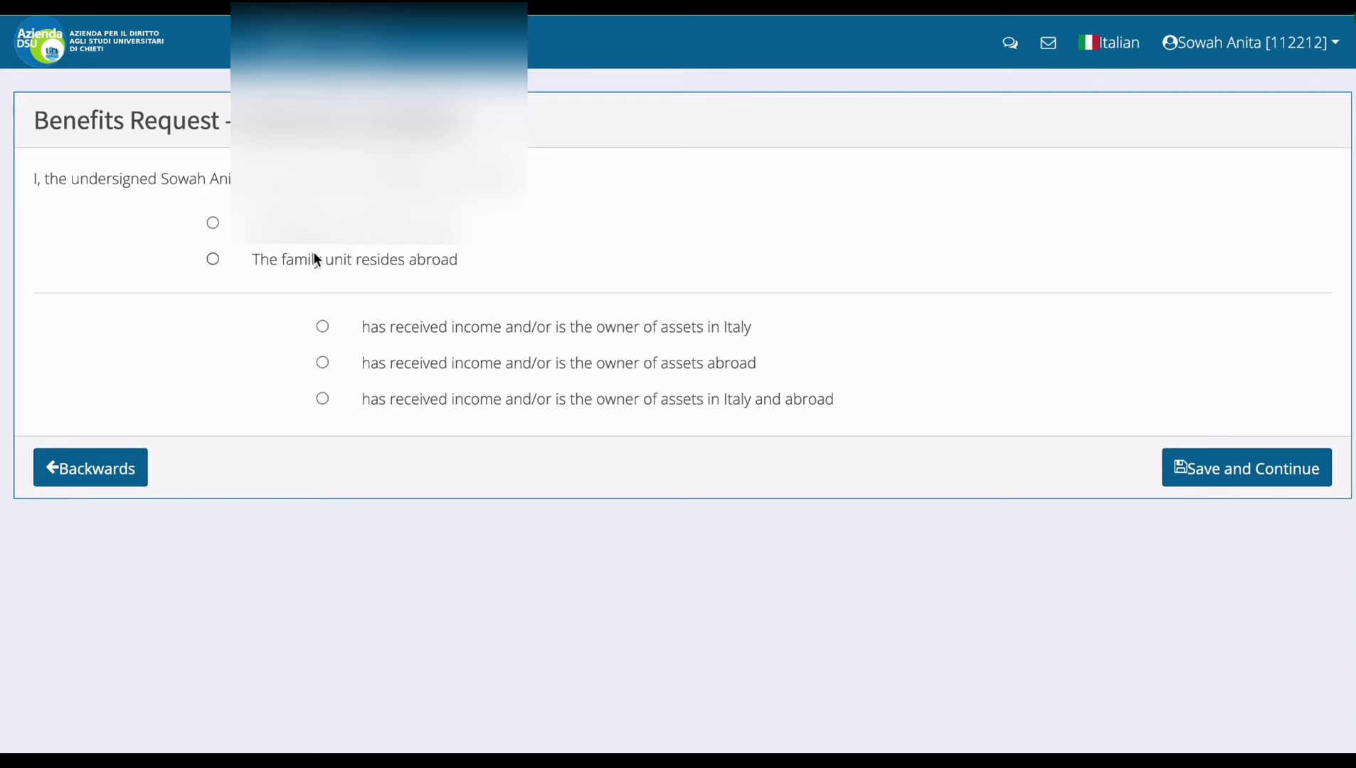
Declare that the family unit resides abroad and has received income and/or owns assets abroad, and save the section
click(214, 260)
click(323, 363)
click(1213, 466)
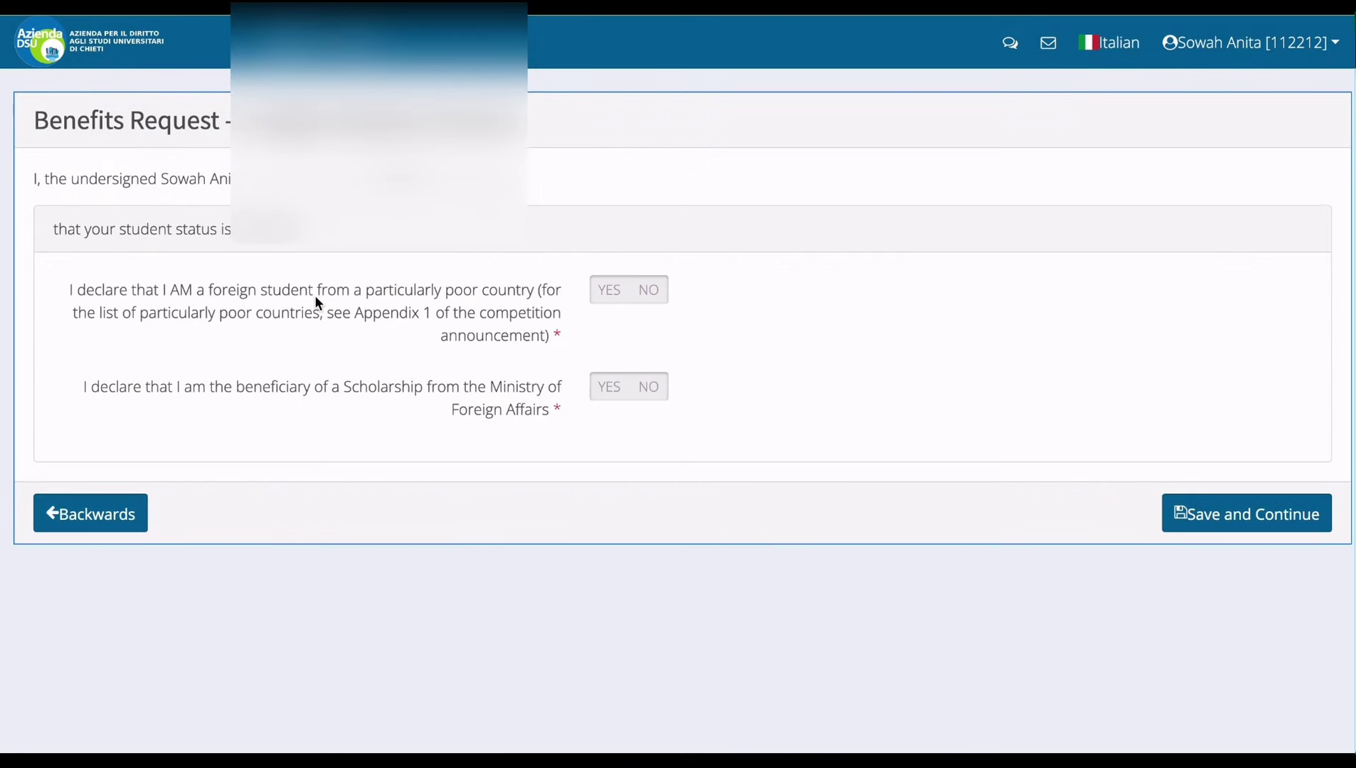
Answer NO to coming from a particularly poor country and to holding a Ministry of Foreign Affairs scholarship, and save
click(651, 289)
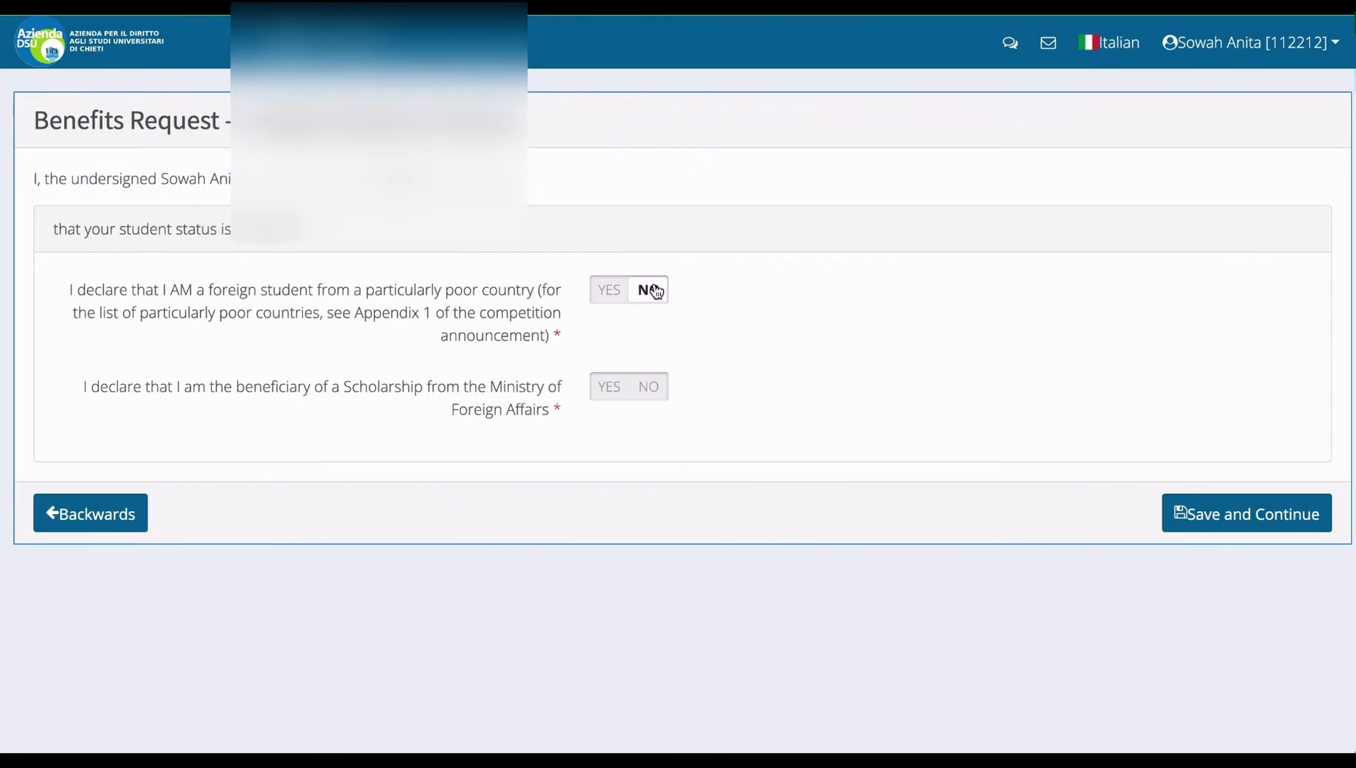
click(659, 396)
click(1290, 522)
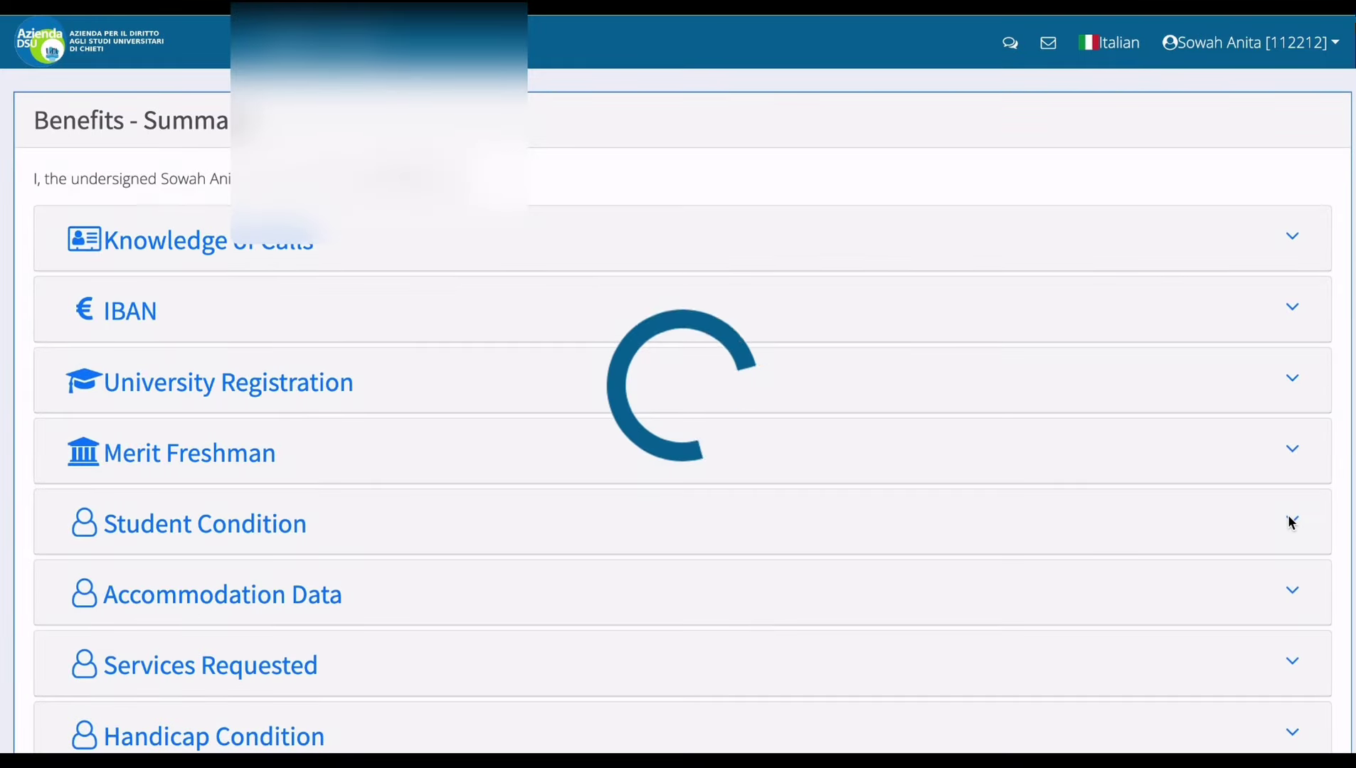
Review the sections of the benefits summary, save it and continue to the application's confirmation page
scroll(1066, 185, down, 5)
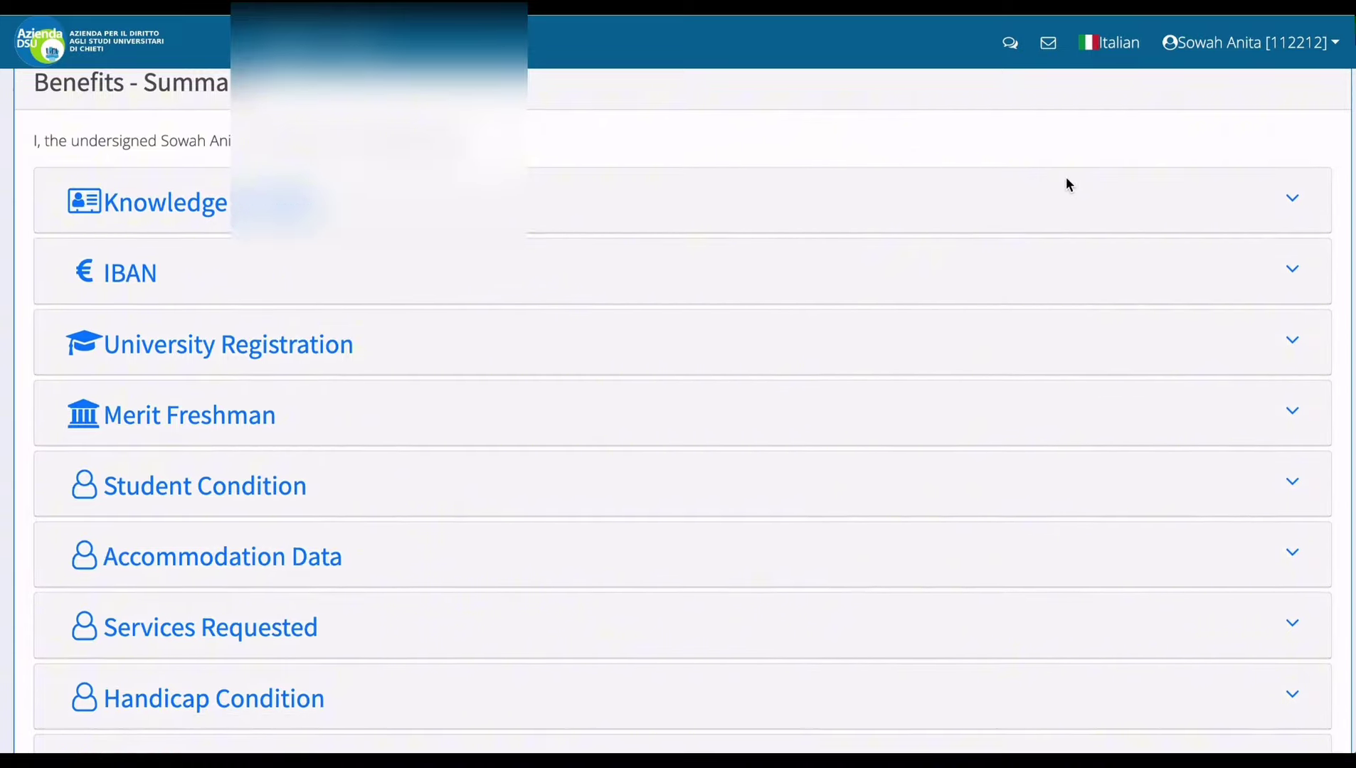
scroll(1066, 184, down, 2)
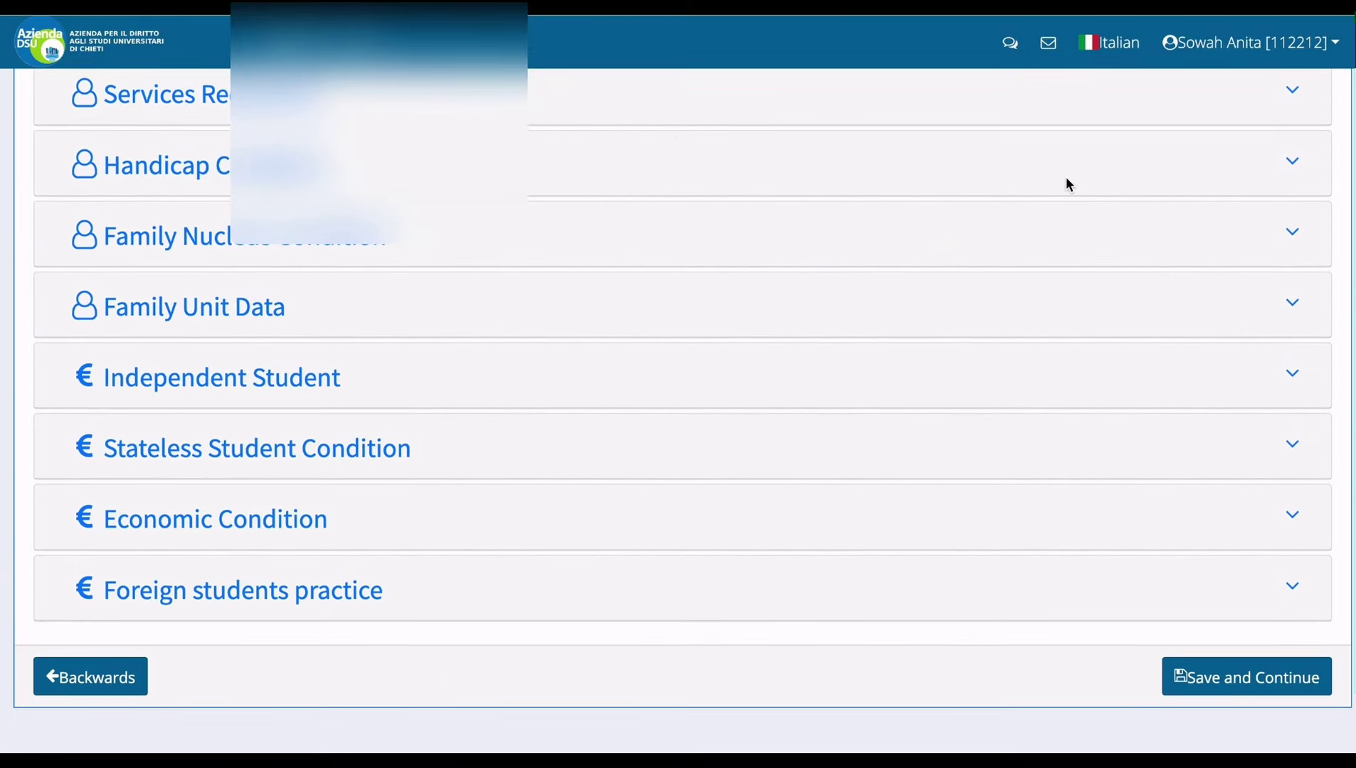
click(1235, 688)
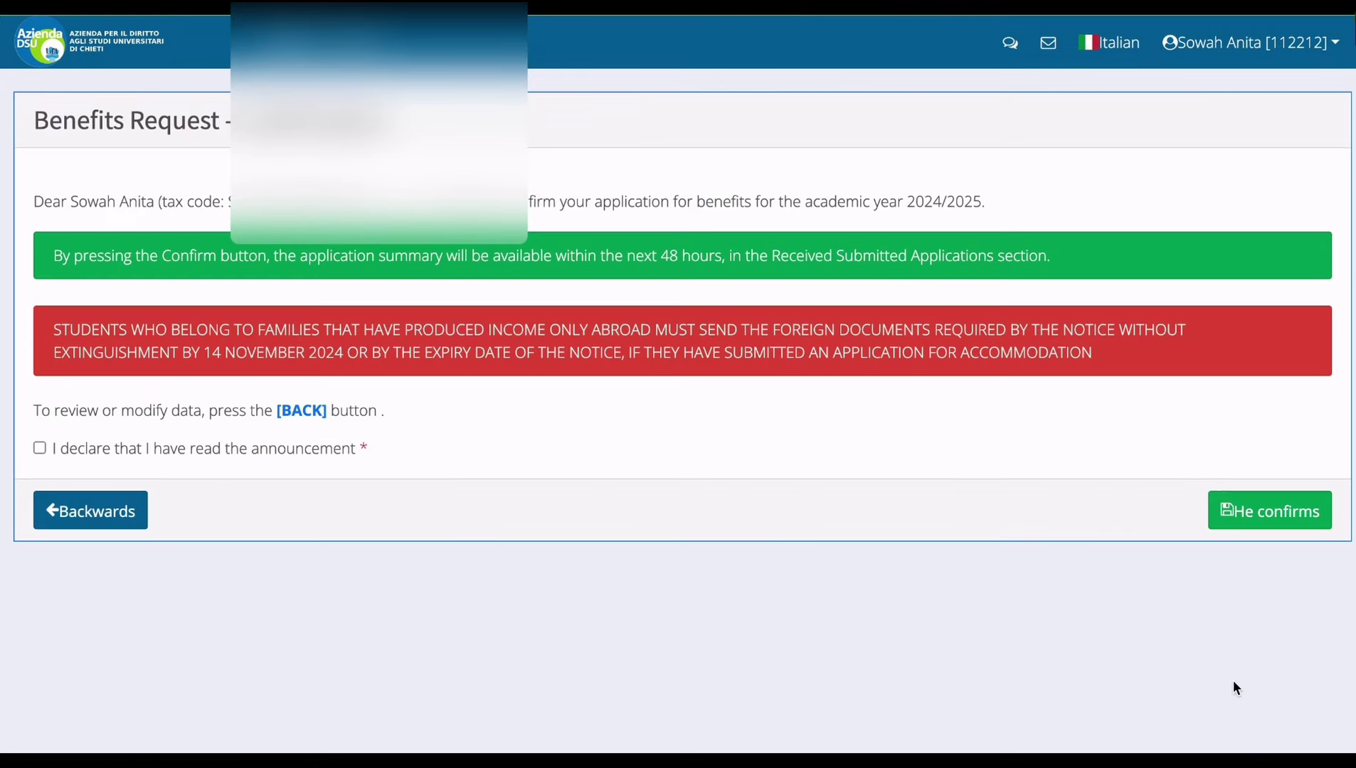